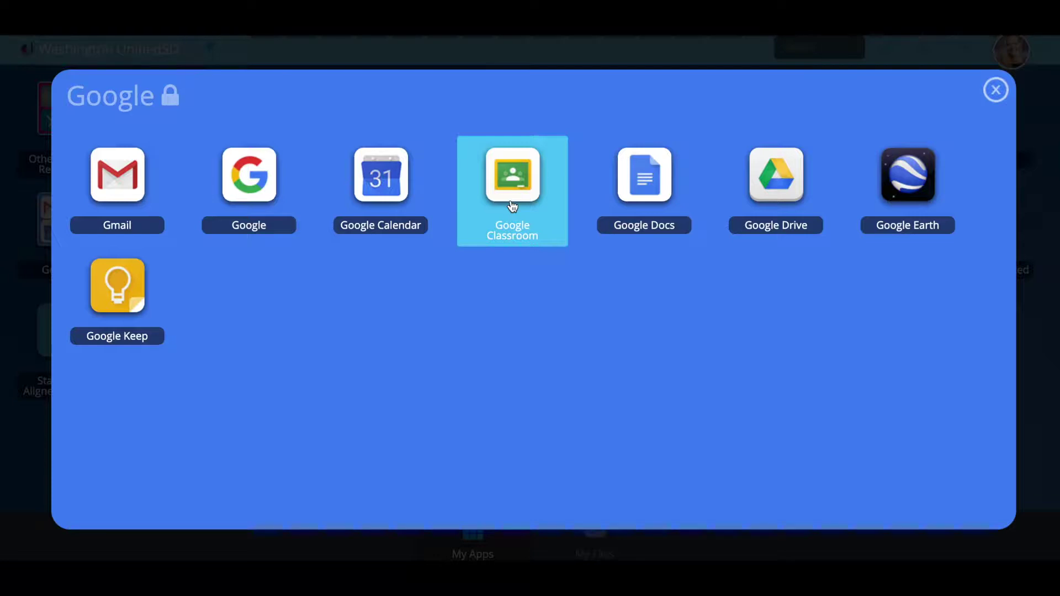
Open Google Classroom and look through the Google apps available in the apps launcher
{"action": "left_click", "coordinate": [512, 205]}
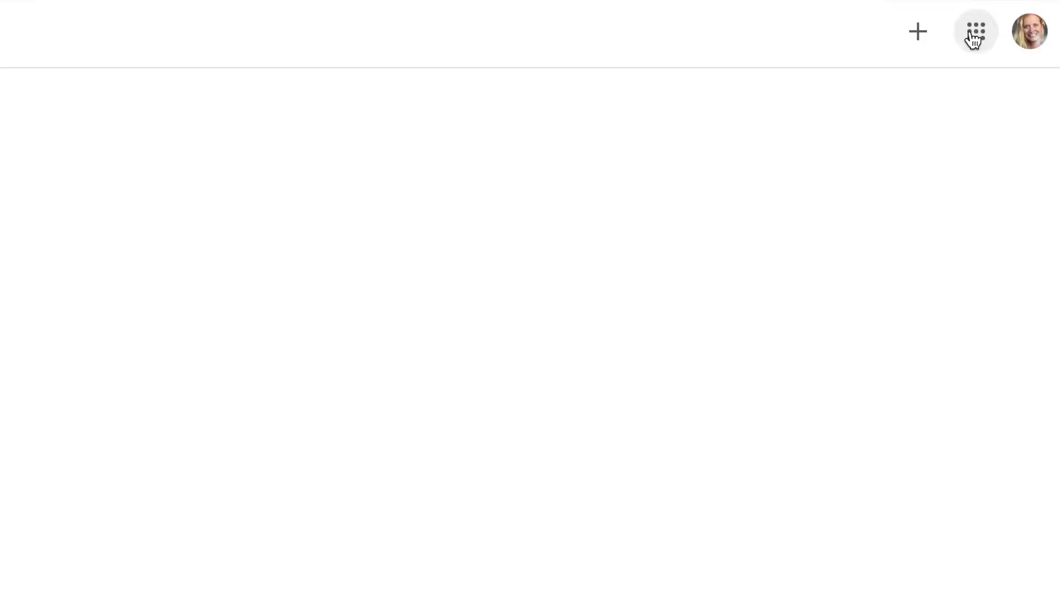
{"action": "left_click", "coordinate": [1016, 55]}
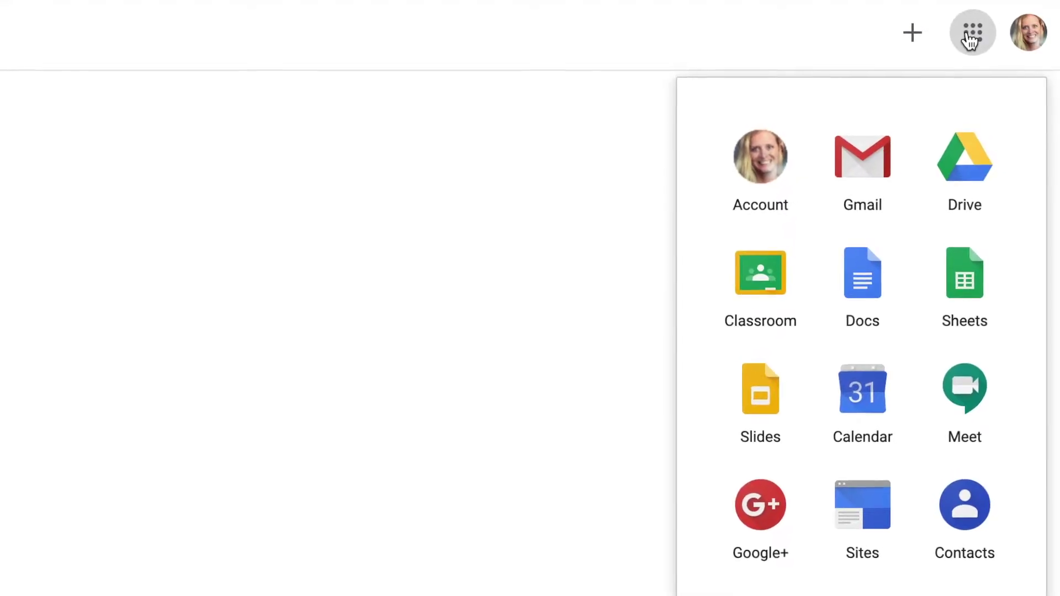
{"action": "scroll", "coordinate": [861, 326], "scroll_direction": "down", "scroll_amount": 5}
{"action": "scroll", "coordinate": [849, 343], "scroll_direction": "down", "scroll_amount": 10}
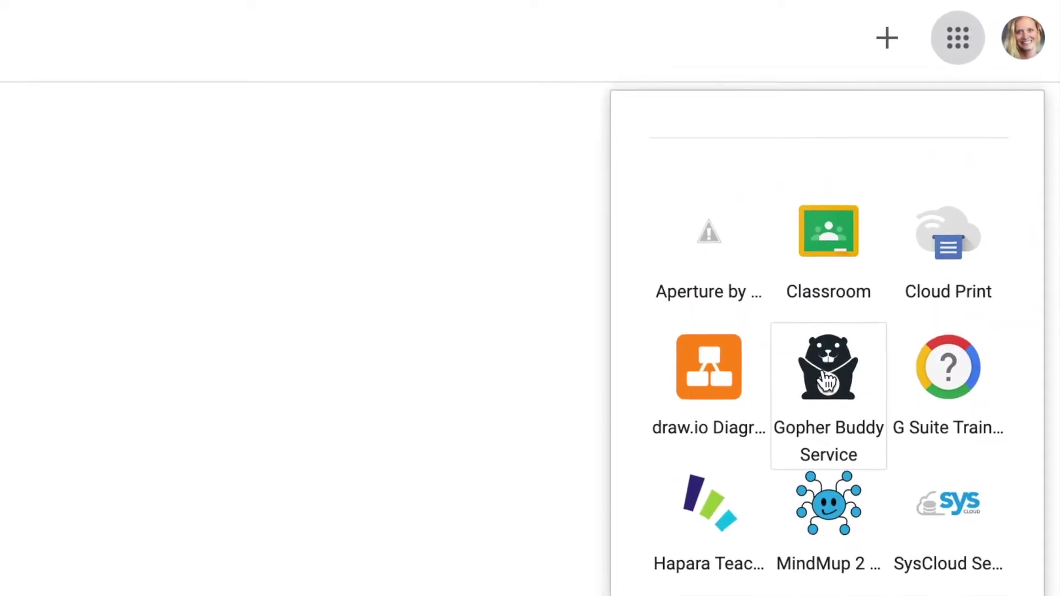
{"action": "scroll", "coordinate": [822, 380], "scroll_direction": "up", "scroll_amount": 15}
{"action": "scroll", "coordinate": [806, 392], "scroll_direction": "up", "scroll_amount": 3}
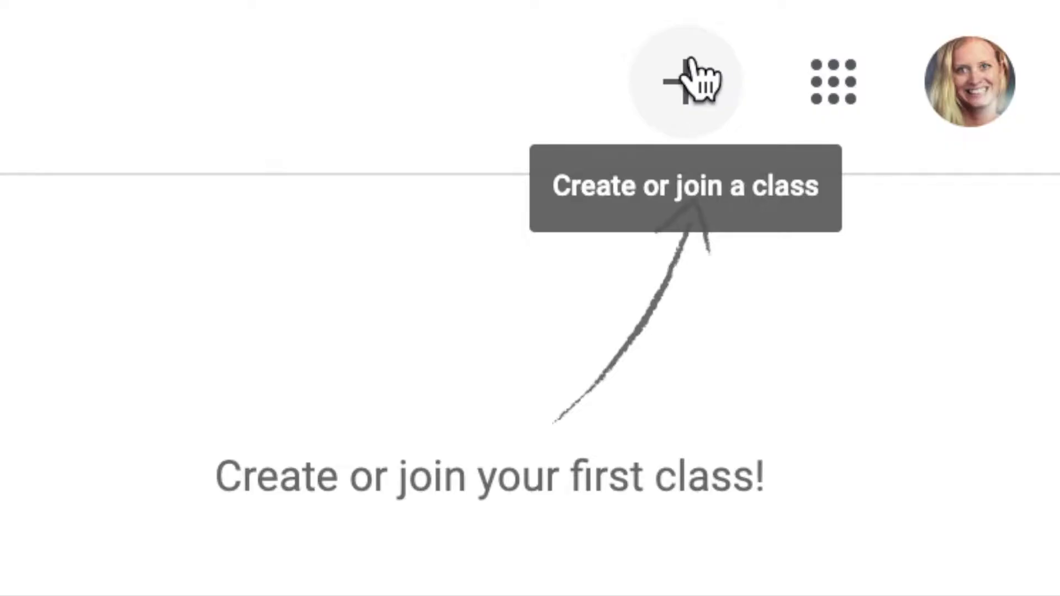
Create a class named "2019-20 New Educators", leaving the section, subject and room empty
{"action": "left_click", "coordinate": [691, 61]}
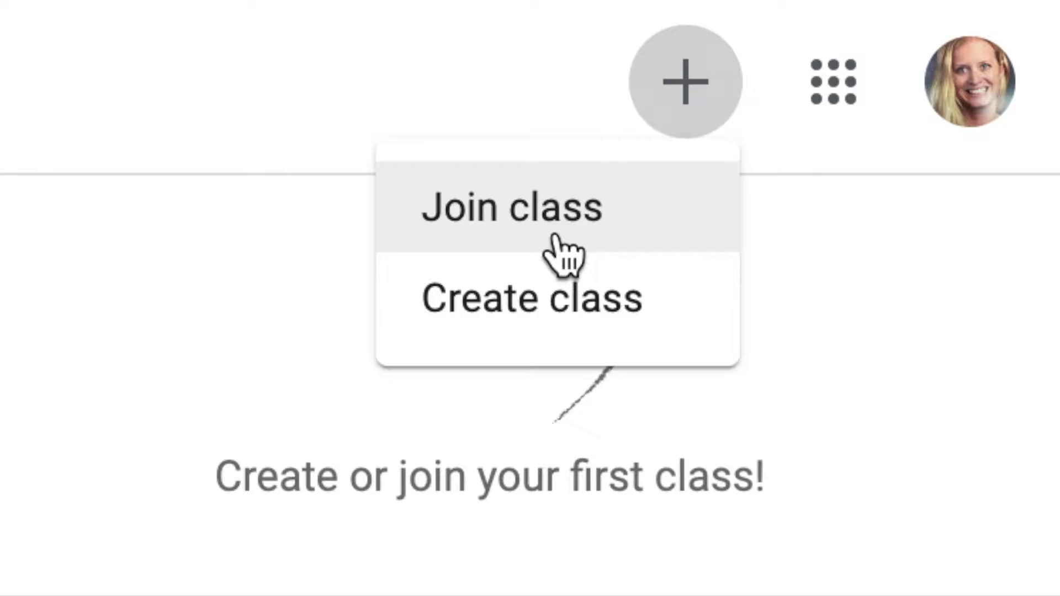
{"action": "left_click", "coordinate": [545, 282]}
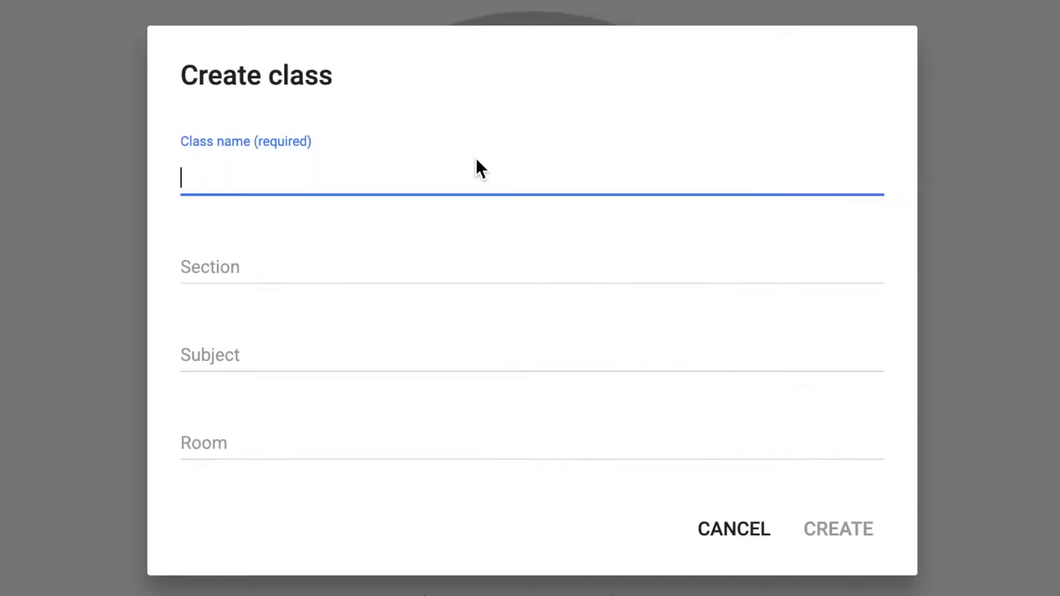
{"action": "type", "text": "2019-20 "}
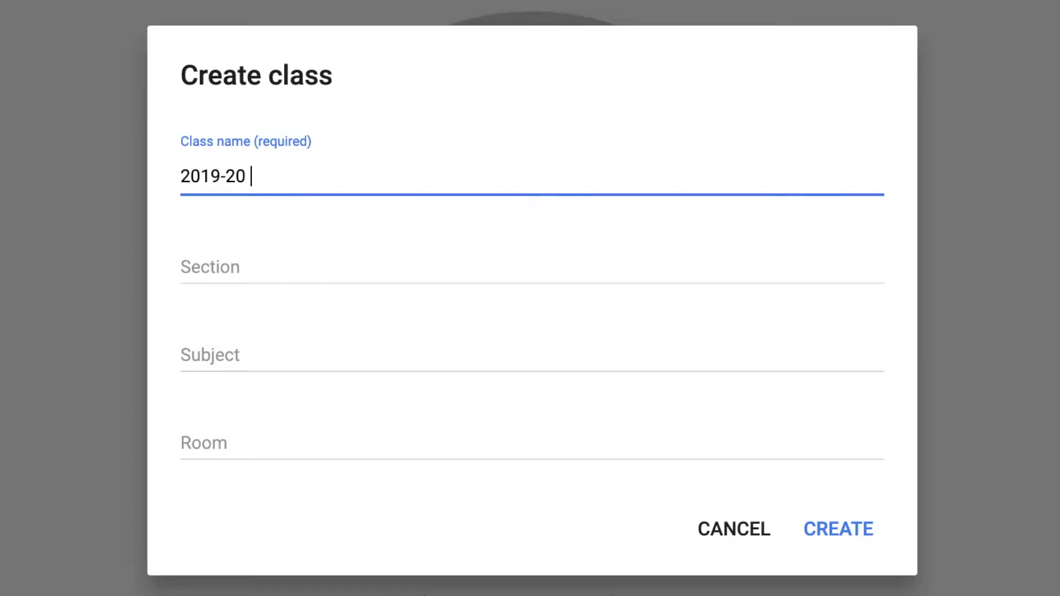
{"action": "type", "text": "New Educator"}
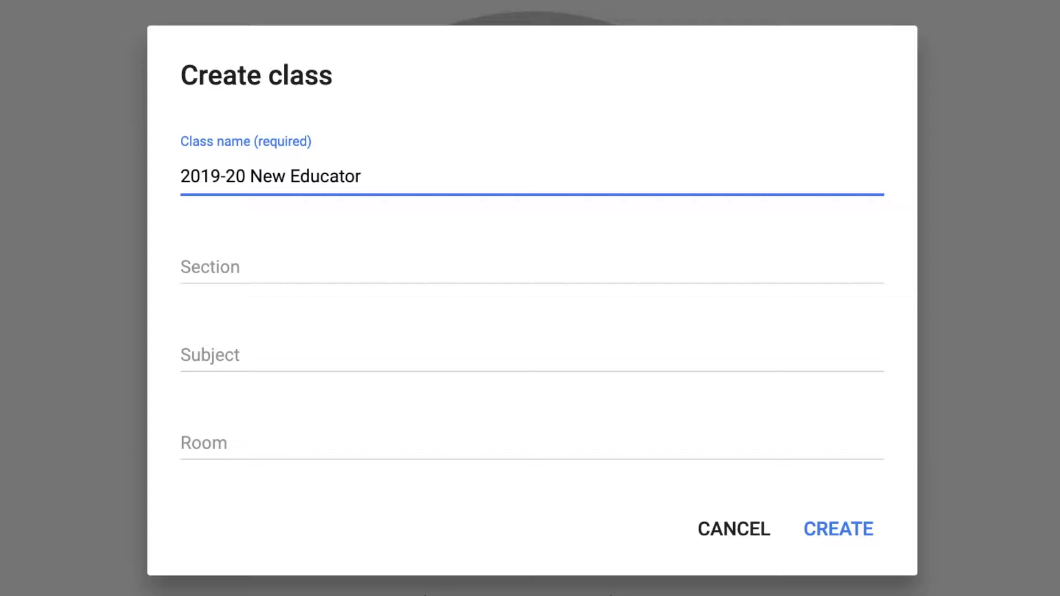
{"action": "type", "text": "s"}
{"action": "left_click", "coordinate": [297, 271]}
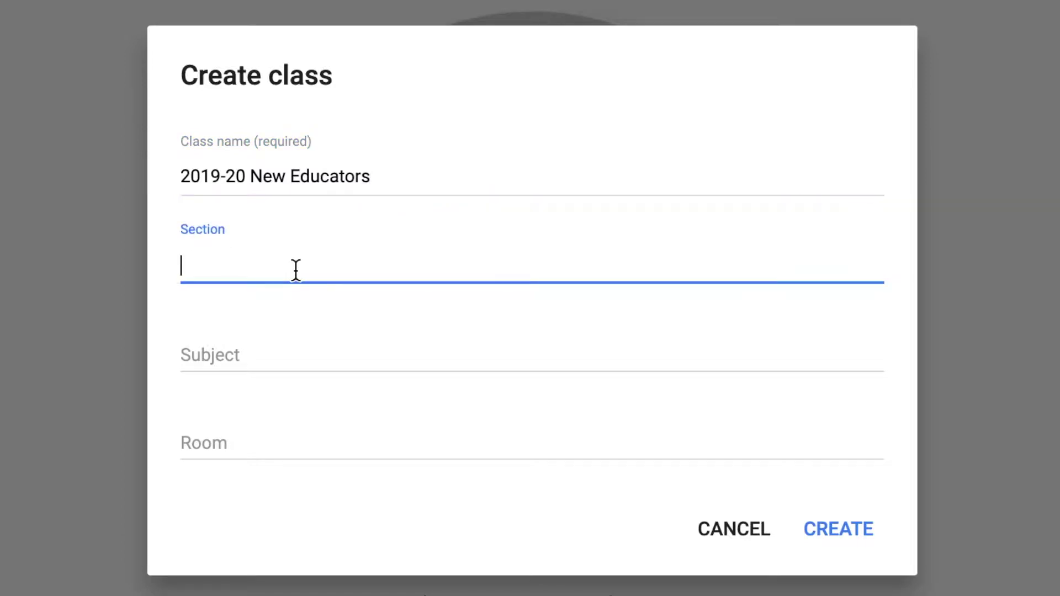
{"action": "left_click", "coordinate": [247, 356]}
{"action": "left_click", "coordinate": [215, 429]}
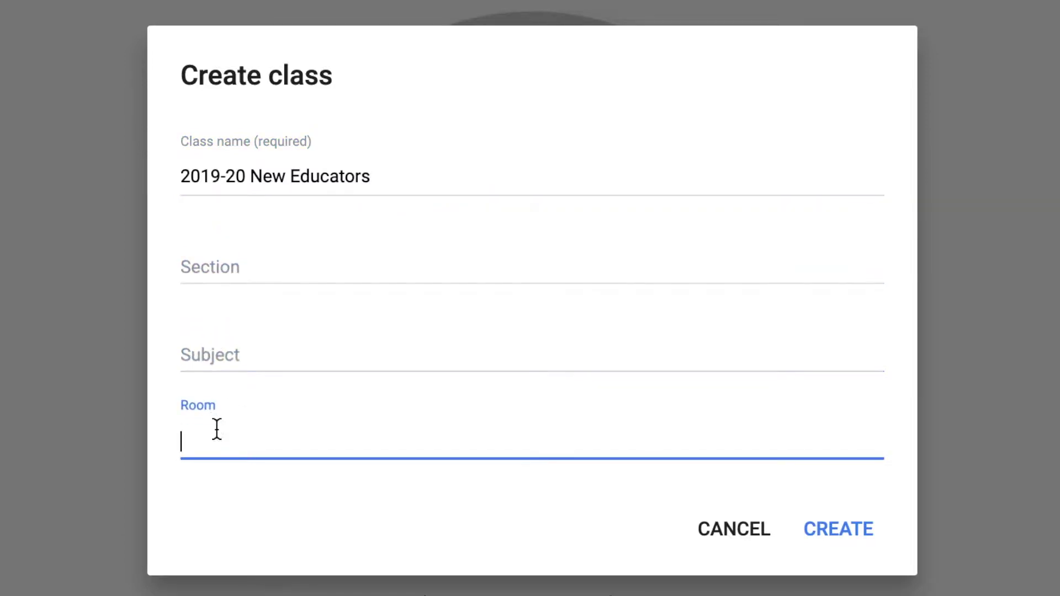
{"action": "left_click", "coordinate": [846, 531]}
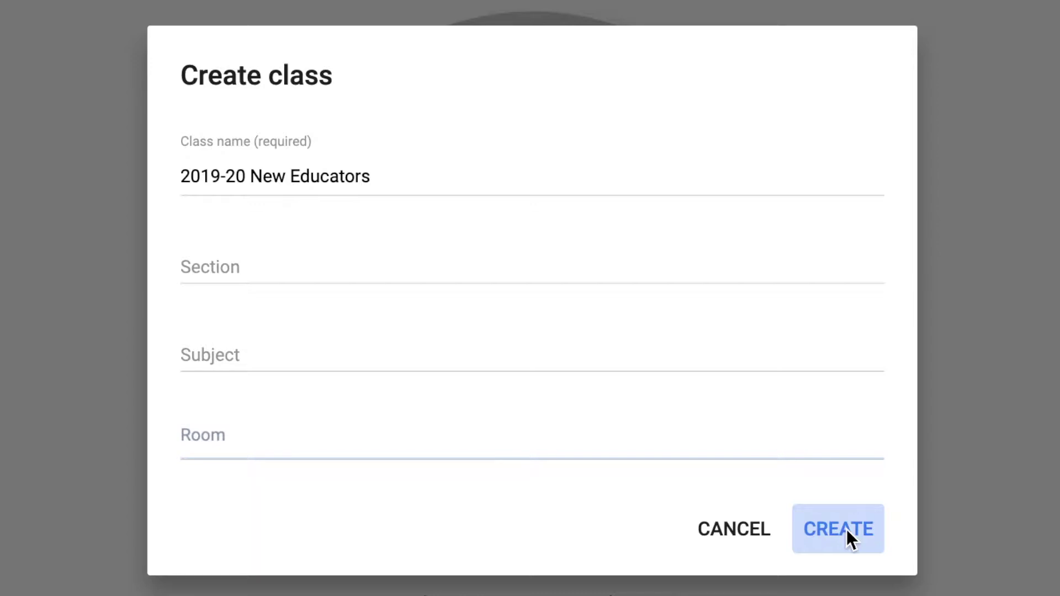
{"action": "left_click", "coordinate": [846, 529]}
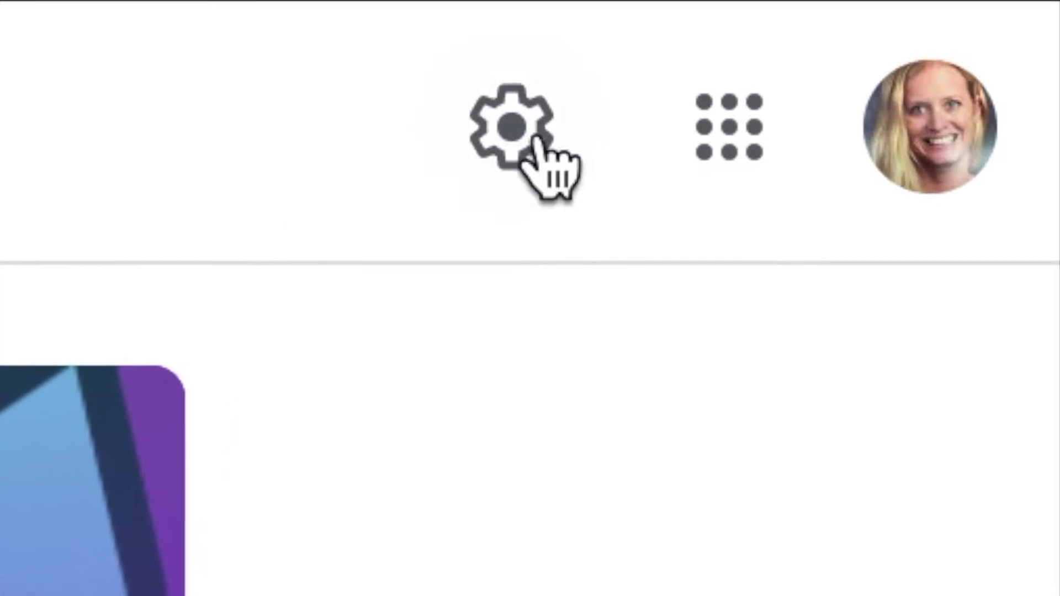
Display the class code enlarged from the General class settings, and close the display
{"action": "left_click", "coordinate": [534, 139]}
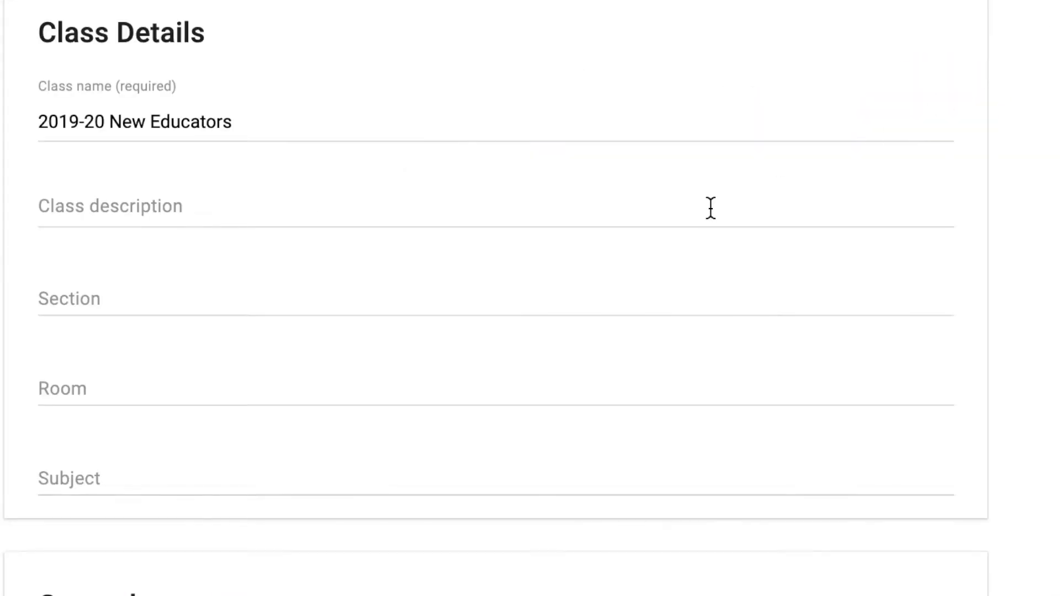
{"action": "scroll", "coordinate": [671, 239], "scroll_direction": "down", "scroll_amount": 4}
{"action": "scroll", "coordinate": [672, 239], "scroll_direction": "down", "scroll_amount": 5}
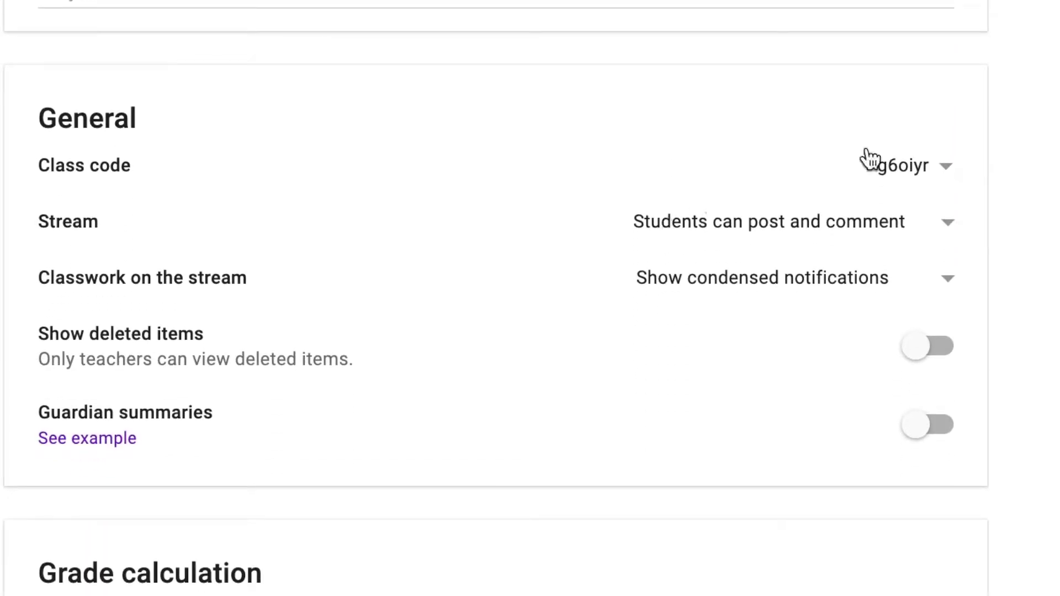
{"action": "left_click", "coordinate": [891, 167]}
{"action": "left_click", "coordinate": [867, 242]}
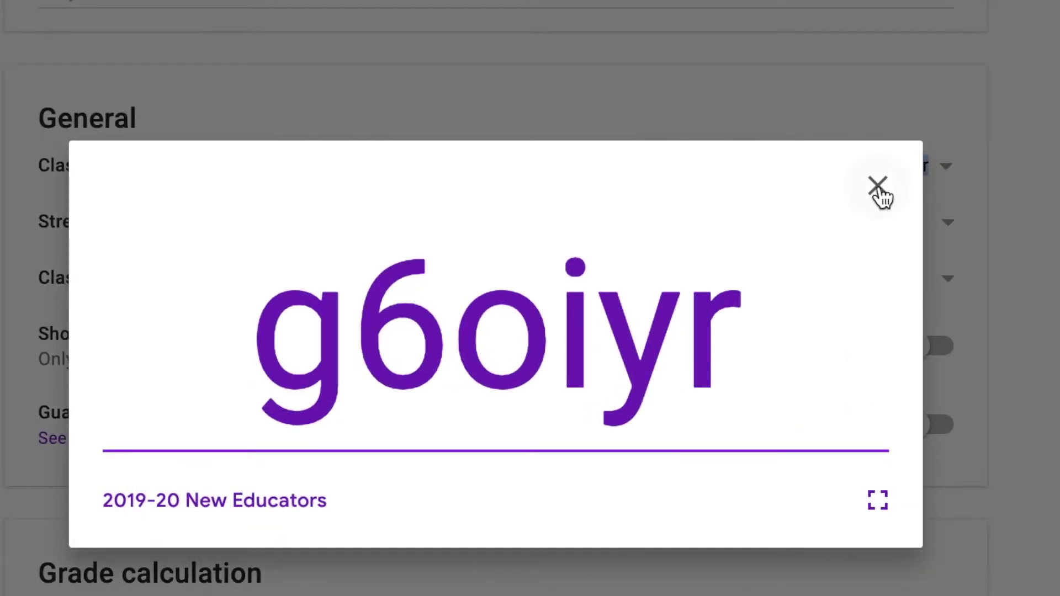
{"action": "left_click", "coordinate": [877, 186]}
Set the class stream permission to "Only teachers can post or comment" and return to the stream
{"action": "left_click", "coordinate": [886, 224]}
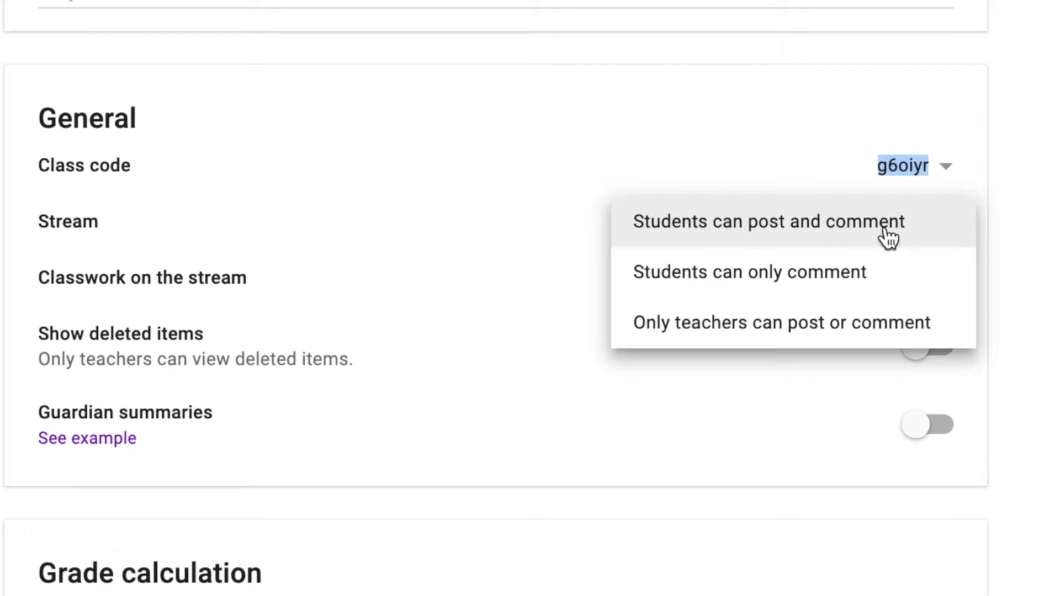
{"action": "left_click", "coordinate": [822, 335]}
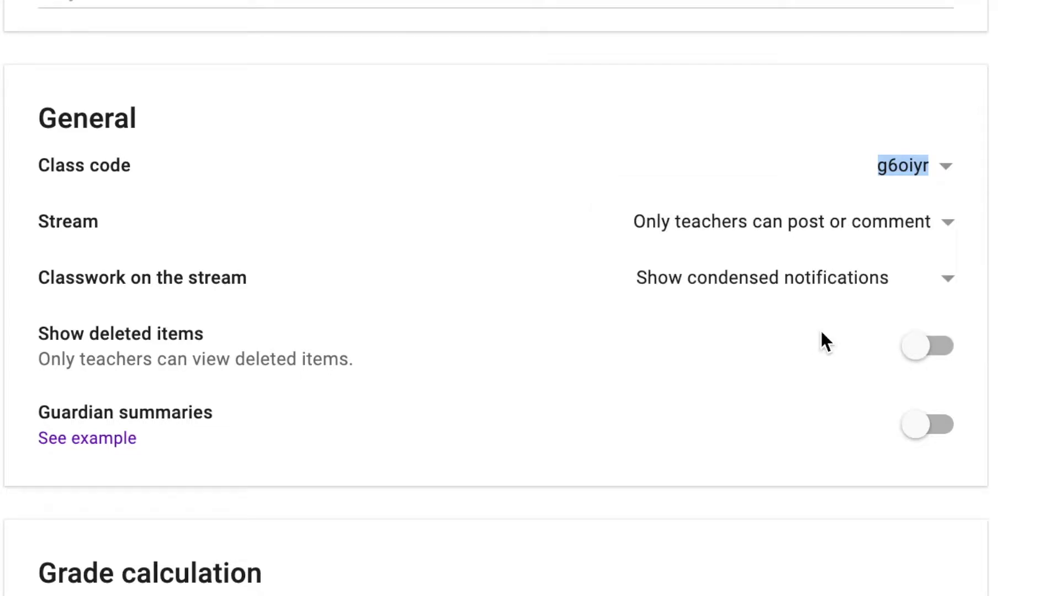
{"action": "scroll", "coordinate": [832, 257], "scroll_direction": "up", "scroll_amount": 1}
{"action": "left_click", "coordinate": [833, 251]}
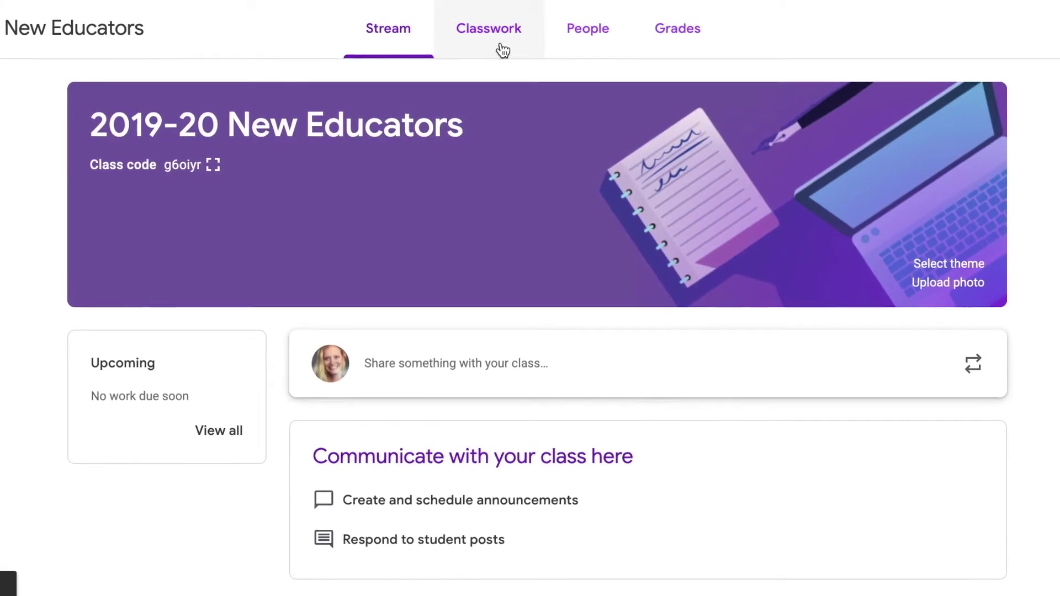
View the class's Classwork page and People page
{"action": "left_click", "coordinate": [502, 52]}
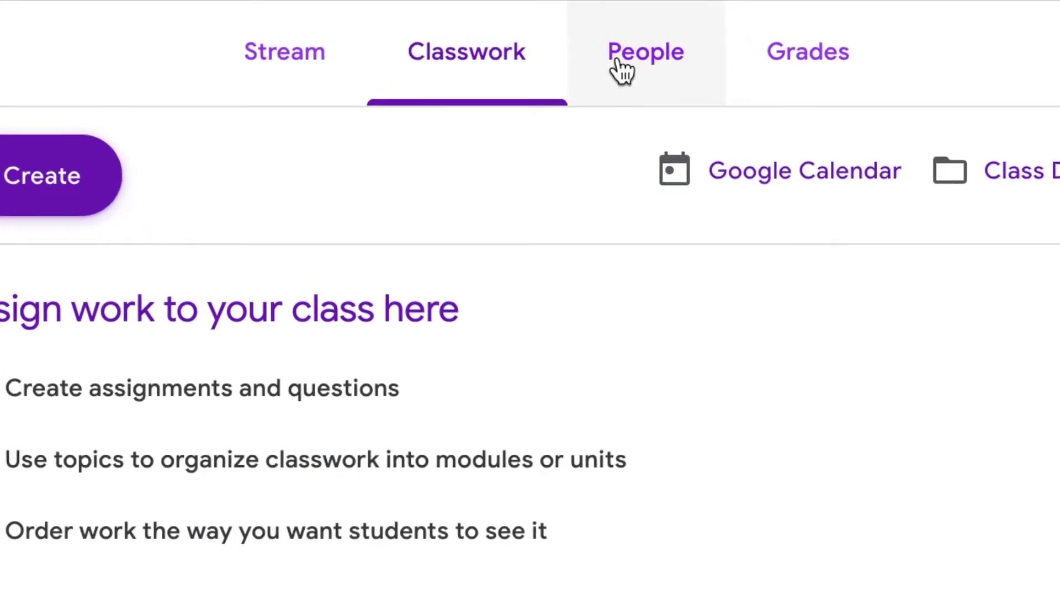
{"action": "left_click", "coordinate": [629, 75]}
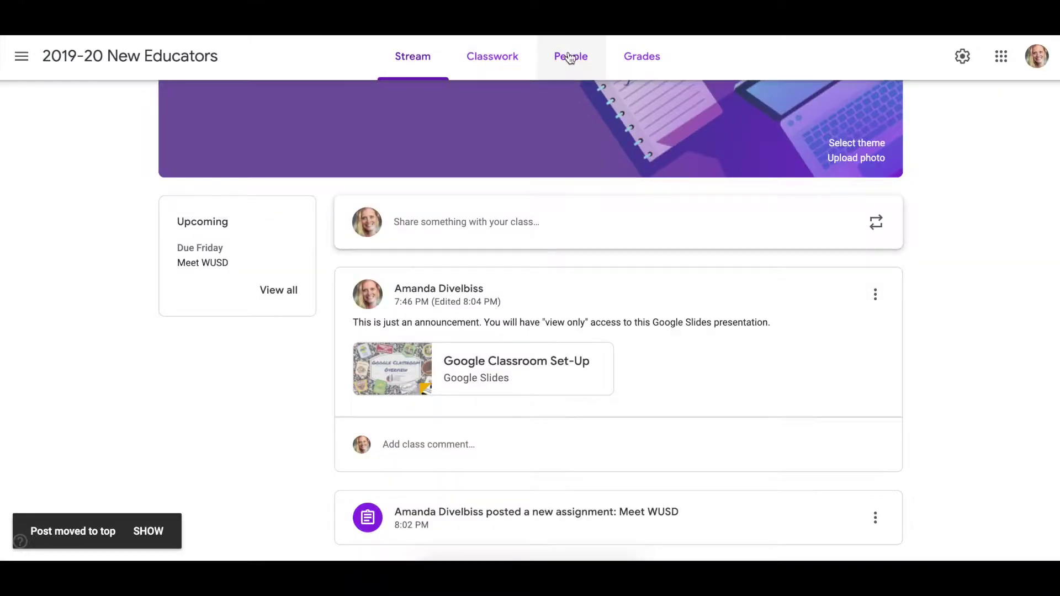
{"action": "left_click", "coordinate": [563, 58]}
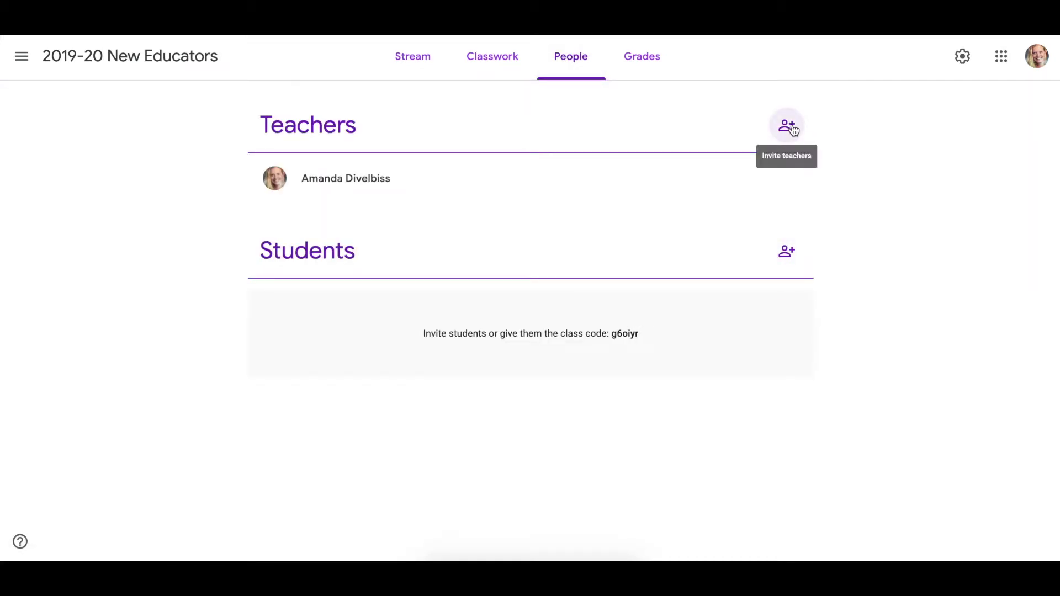
Start a student invitation by searching for a person's first name and adding the match, and cancel the invitation
{"action": "left_click", "coordinate": [786, 251]}
{"action": "type", "text": "christy"}
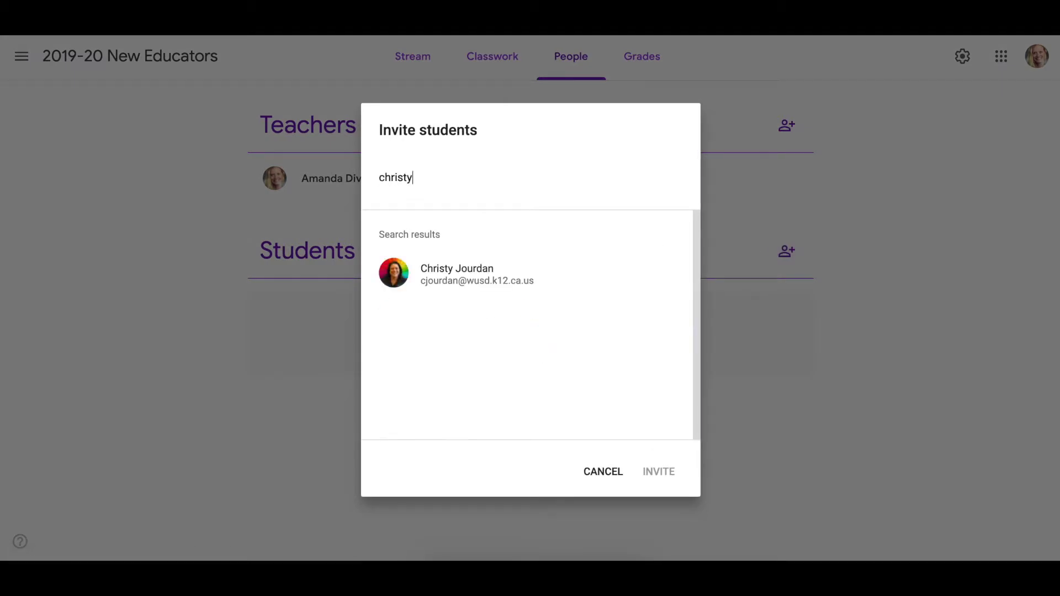
{"action": "left_click", "coordinate": [482, 270]}
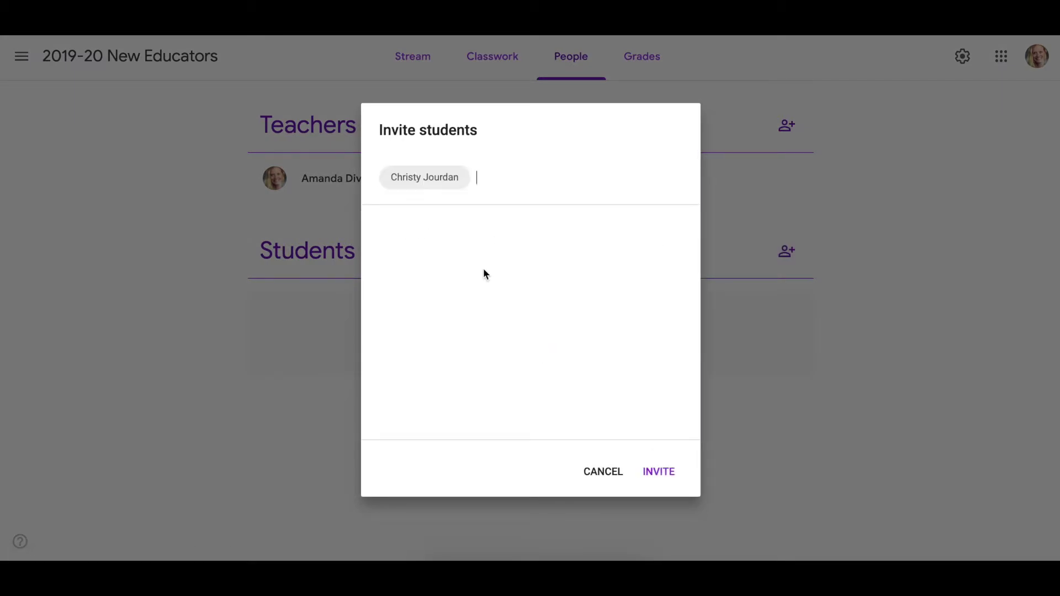
{"action": "left_click", "coordinate": [604, 472]}
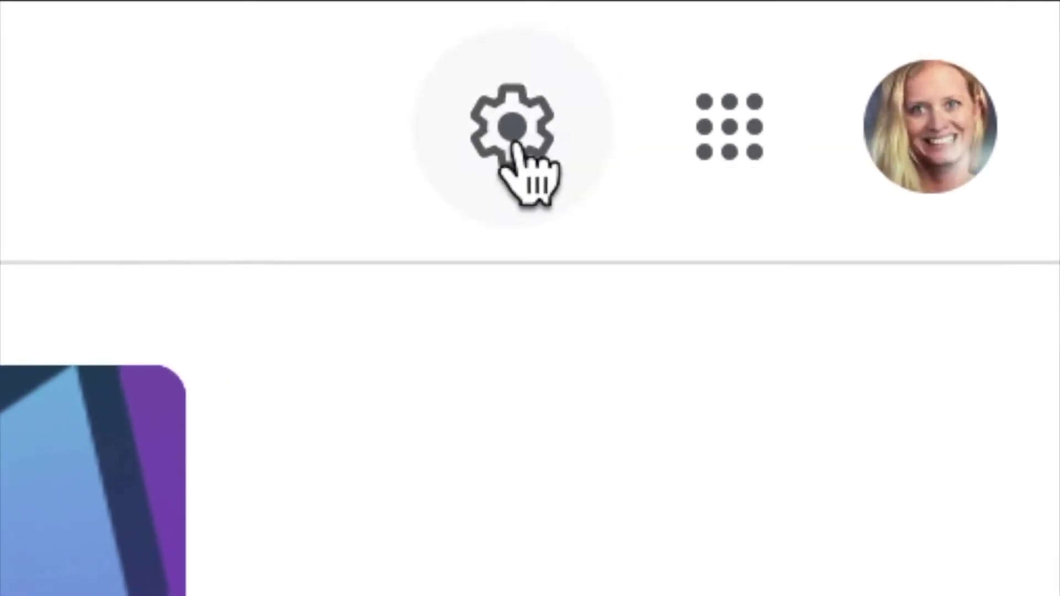
Examine the options available for the class code in the General class settings
{"action": "left_click", "coordinate": [853, 51]}
{"action": "scroll", "coordinate": [673, 239], "scroll_direction": "down", "scroll_amount": 6}
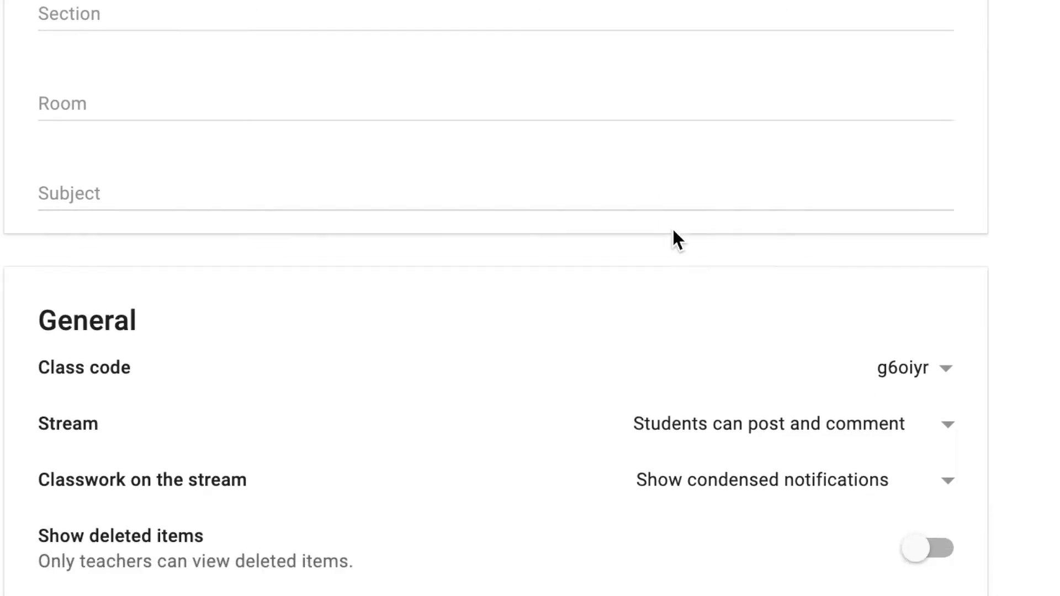
{"action": "scroll", "coordinate": [673, 230], "scroll_direction": "down", "scroll_amount": 1}
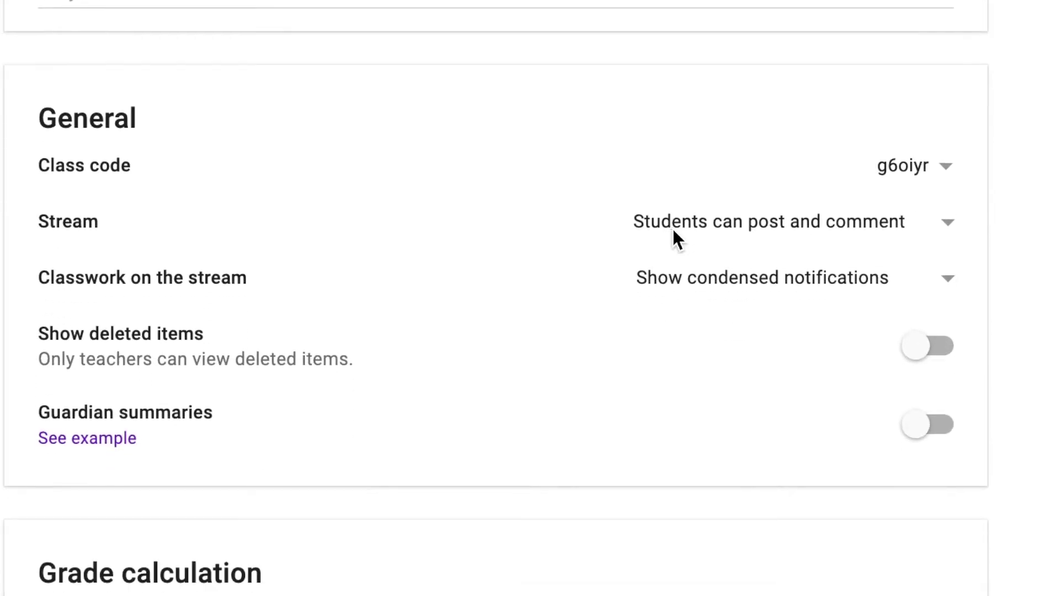
{"action": "left_click", "coordinate": [890, 171]}
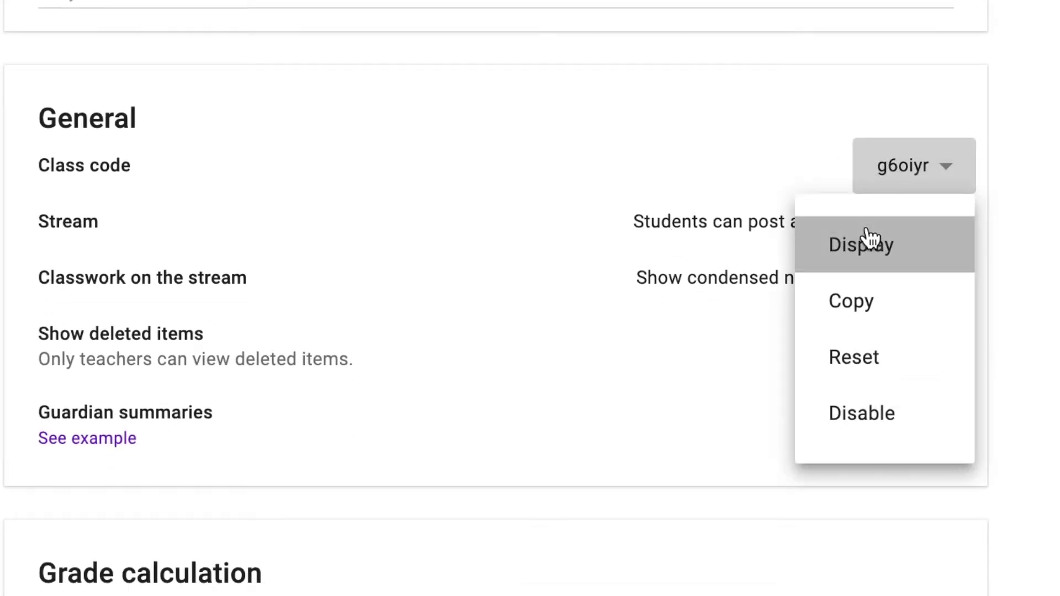
{"action": "left_click", "coordinate": [807, 239]}
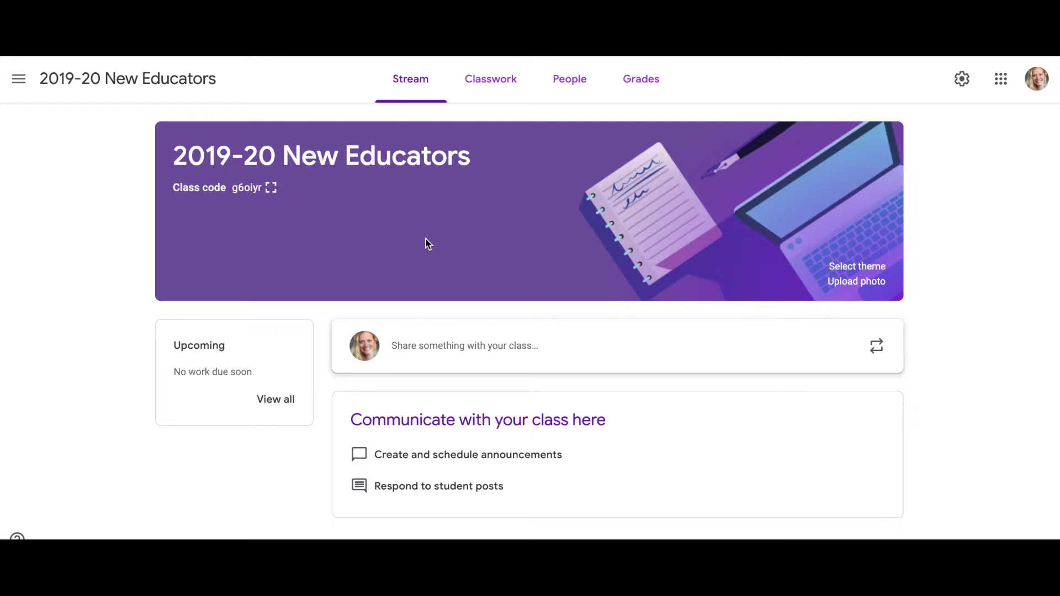
Start a class announcement and attach the recent "Google Classroom Set-Up" Slides file from Google Drive
{"action": "left_click", "coordinate": [445, 345]}
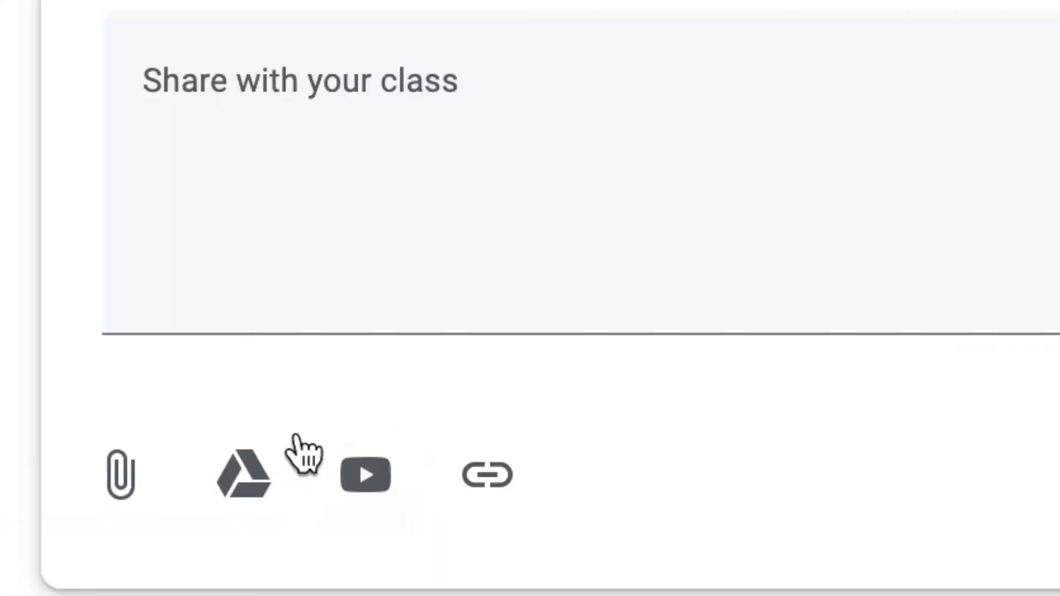
{"action": "left_click", "coordinate": [237, 499]}
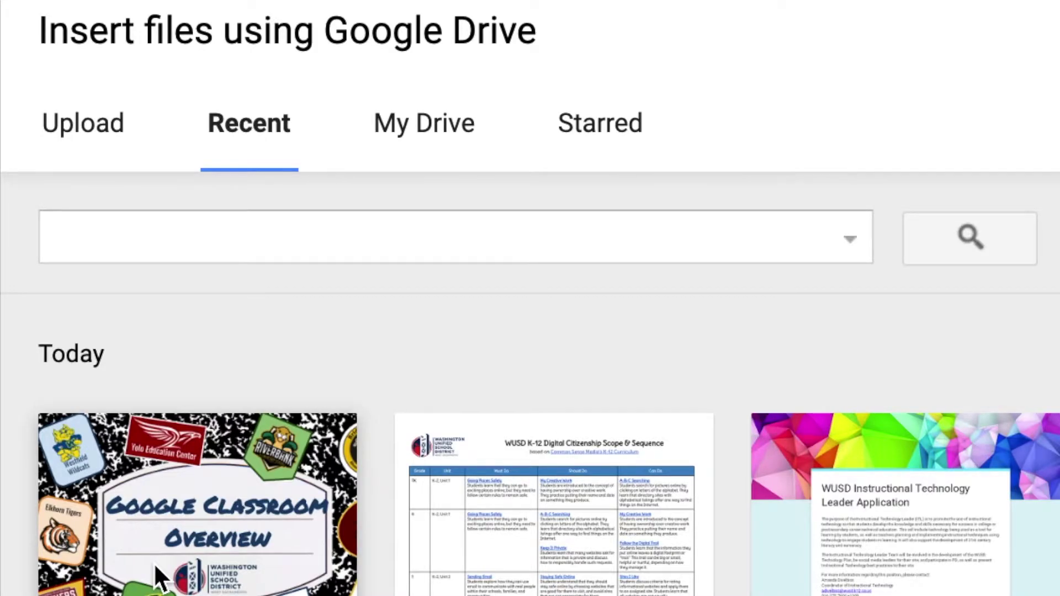
{"action": "left_click", "coordinate": [396, 150]}
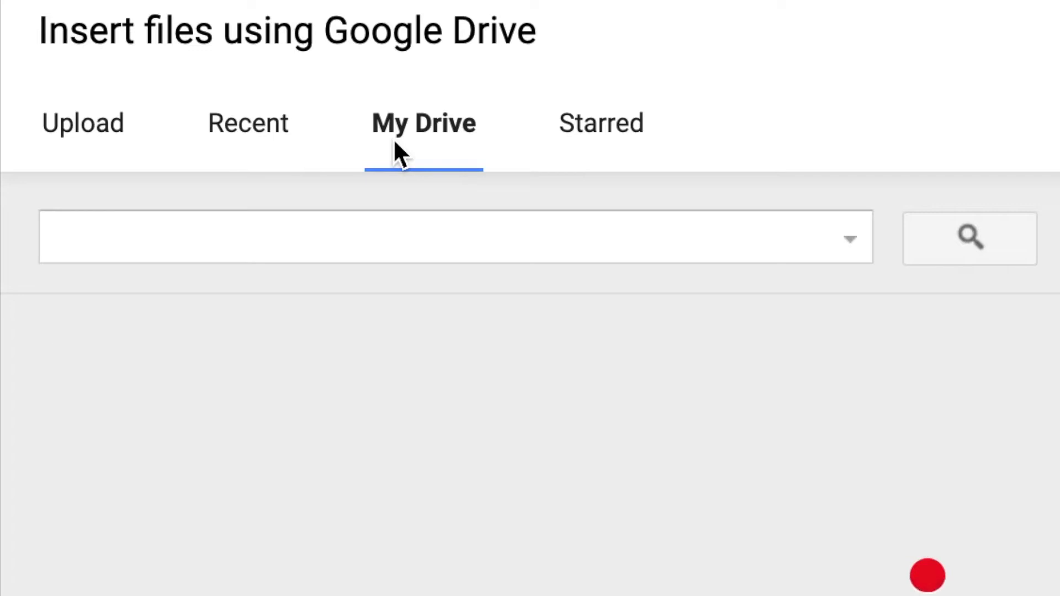
{"action": "left_click", "coordinate": [112, 157]}
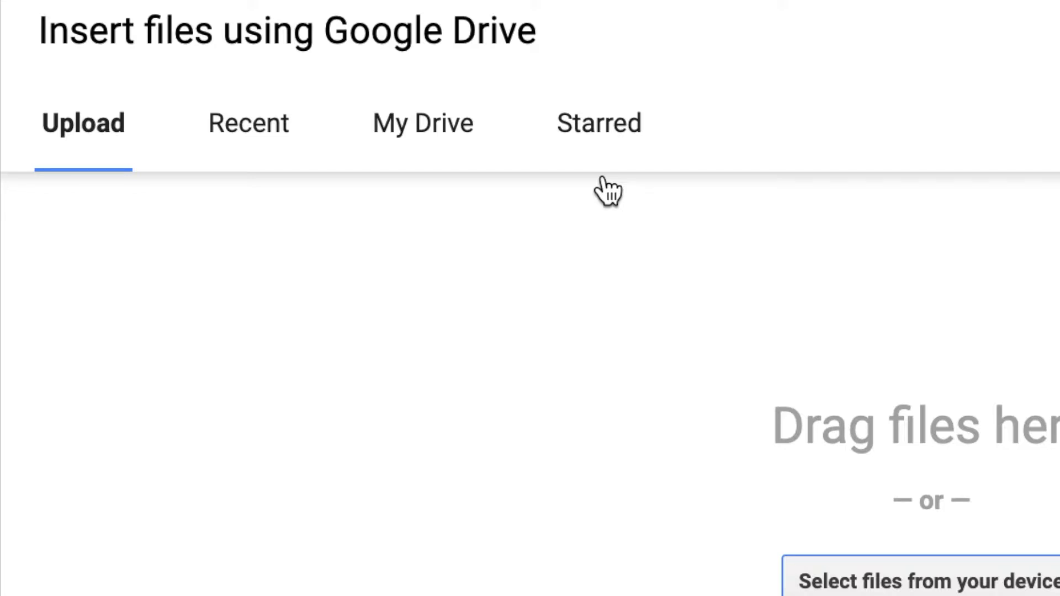
{"action": "left_click", "coordinate": [593, 139]}
{"action": "left_click", "coordinate": [258, 146]}
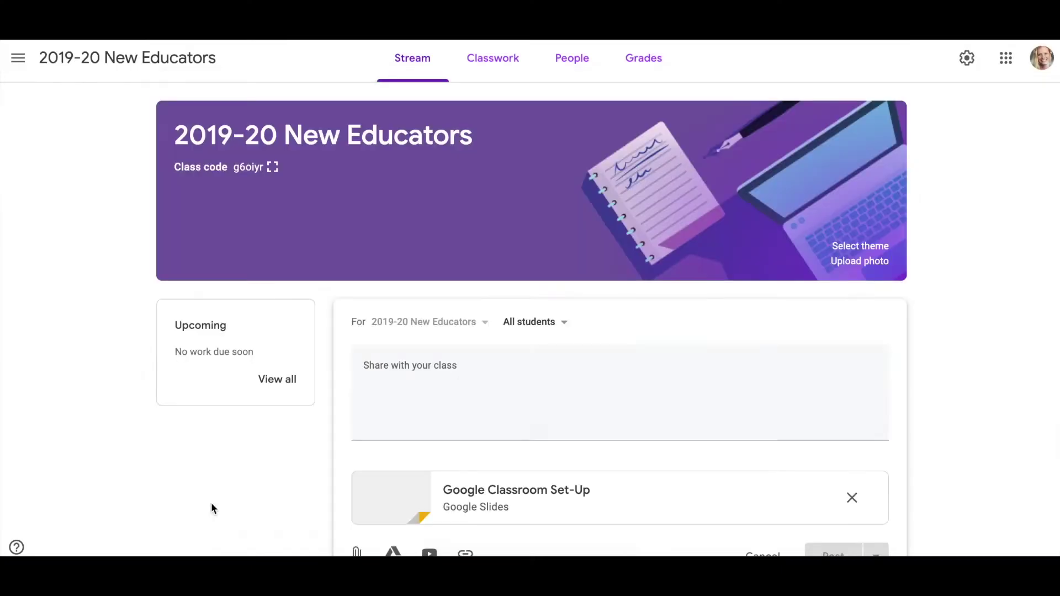
Enter the announcement text "This is just an announcement. You will have "view only" access to this Google Slides presentation."
{"action": "scroll", "coordinate": [467, 380], "scroll_direction": "down", "scroll_amount": 3}
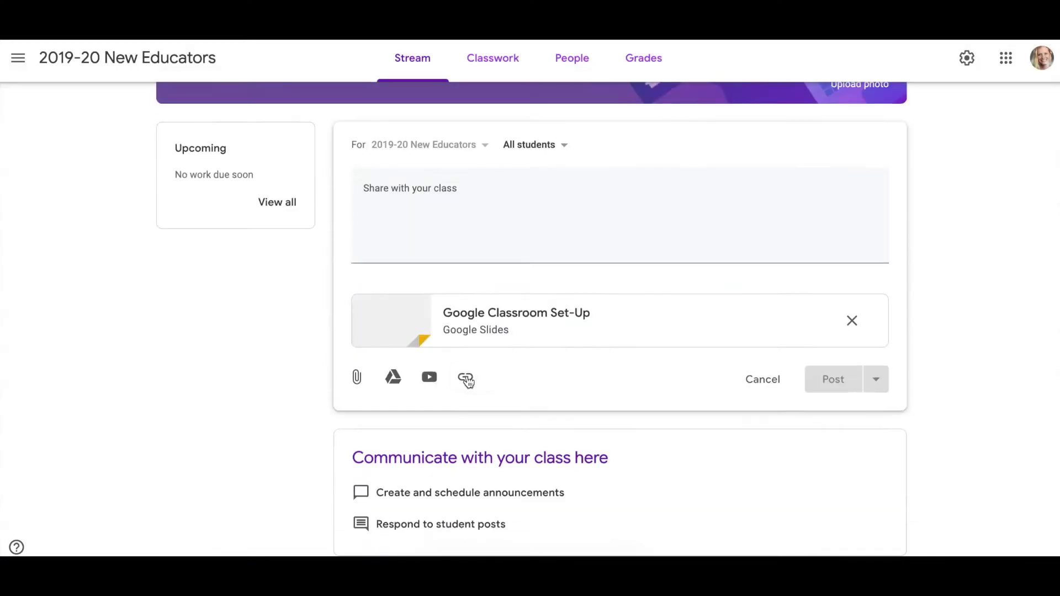
{"action": "left_click", "coordinate": [552, 221]}
{"action": "type", "text": "This is just an announcement. You will have \"view only\" access to this Google Slides presentation."}
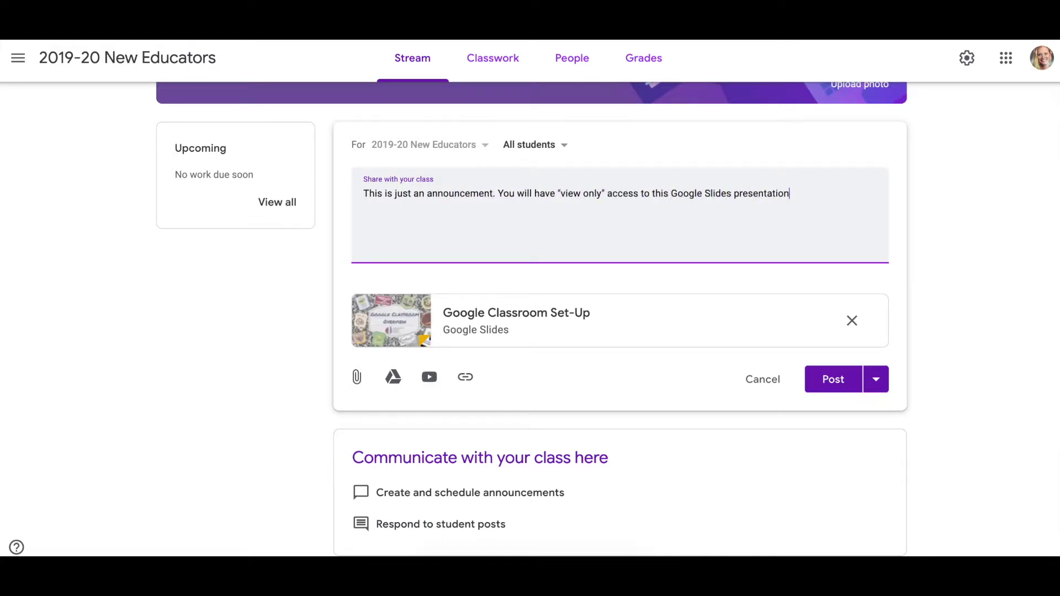
Post the announcement with its Slides attachment to the class stream
{"action": "left_click", "coordinate": [823, 384]}
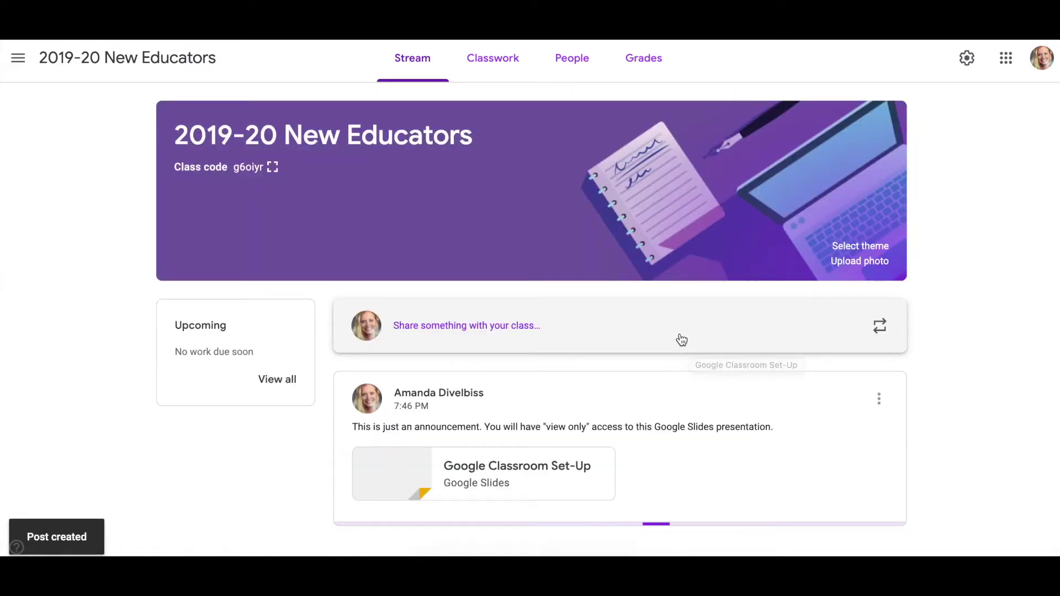
{"action": "scroll", "coordinate": [685, 340], "scroll_direction": "down", "scroll_amount": 1}
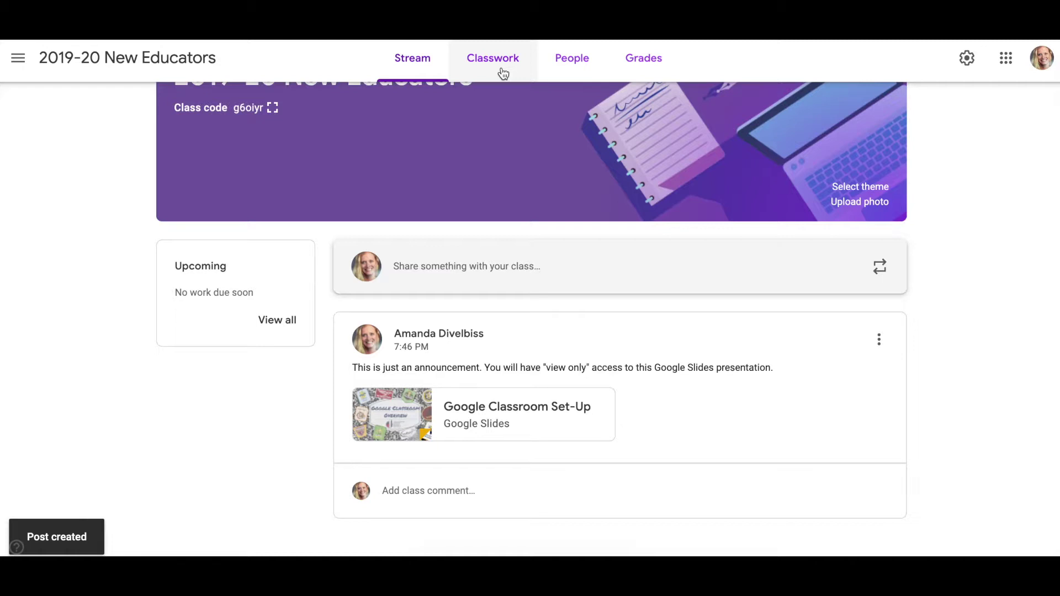
Create a classwork assignment titled "Meet WUSD" with instructions to research the assigned school, create a slide about it, and edit only the assigned slide
{"action": "left_click", "coordinate": [503, 74]}
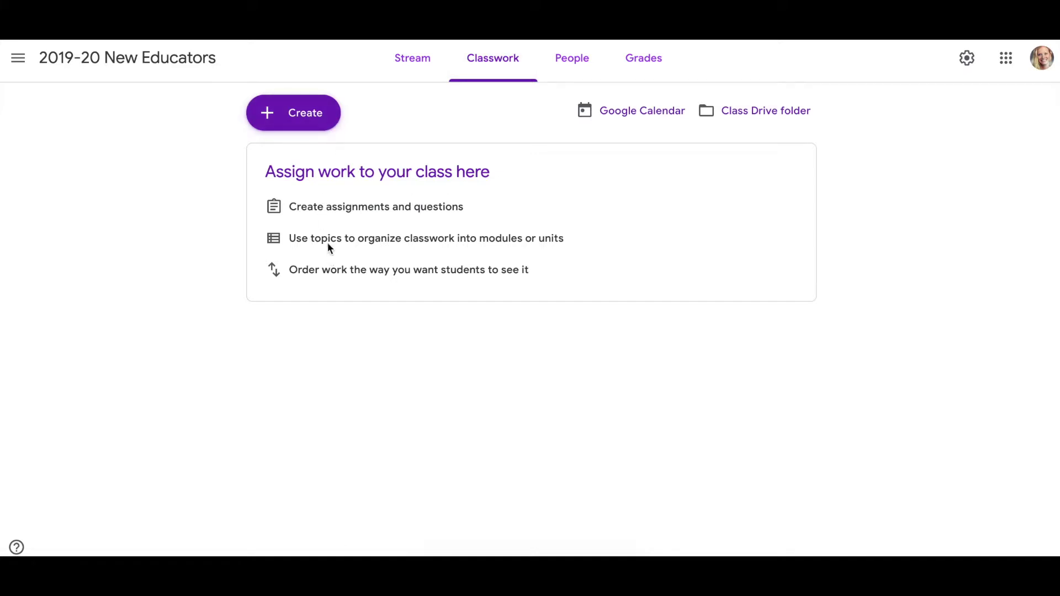
{"action": "left_click", "coordinate": [313, 118]}
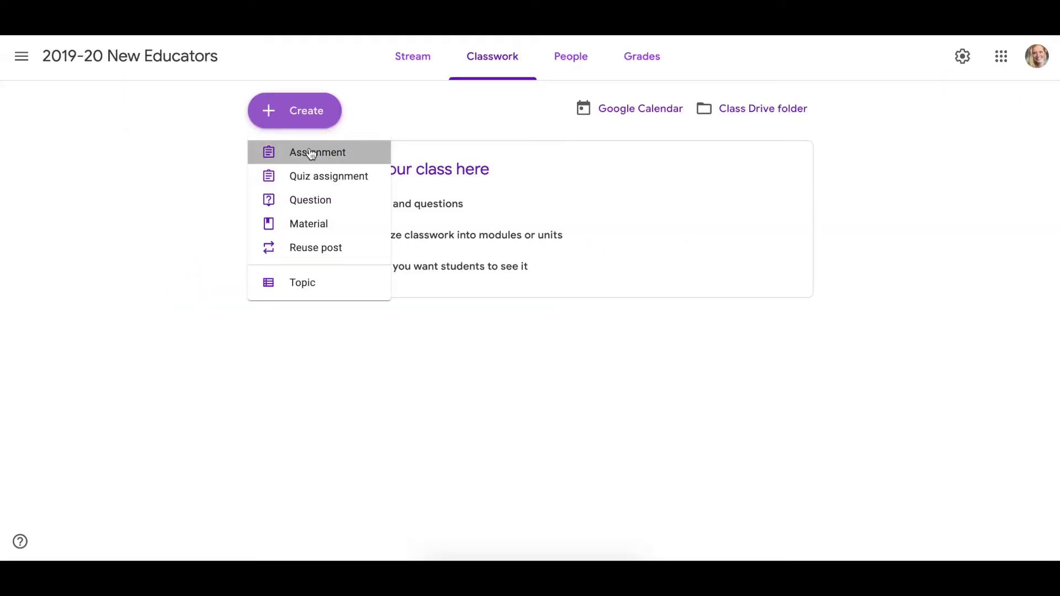
{"action": "left_click", "coordinate": [310, 153]}
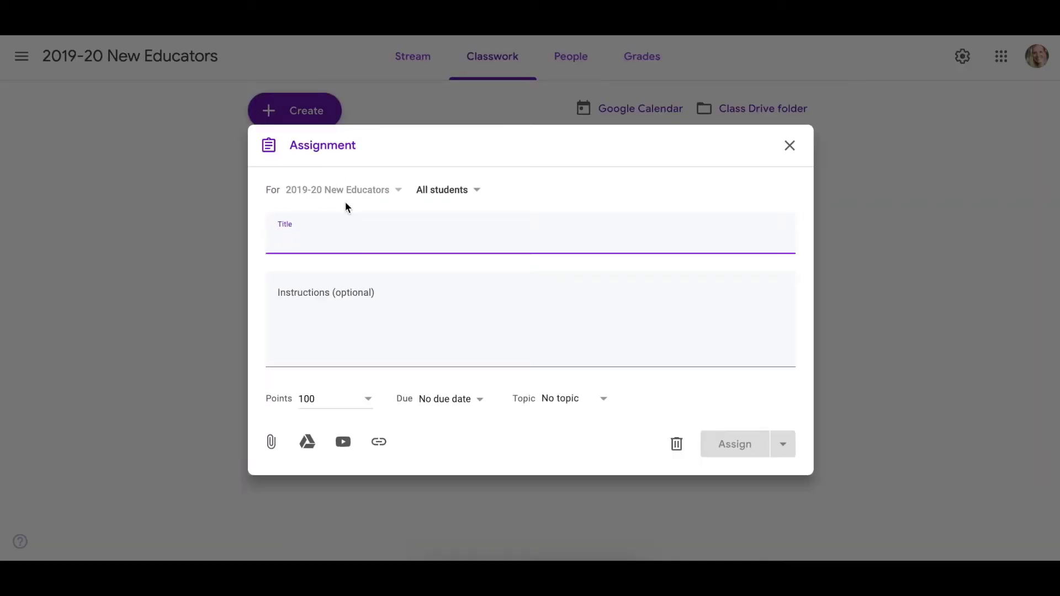
{"action": "type", "text": "Meet WUSD"}
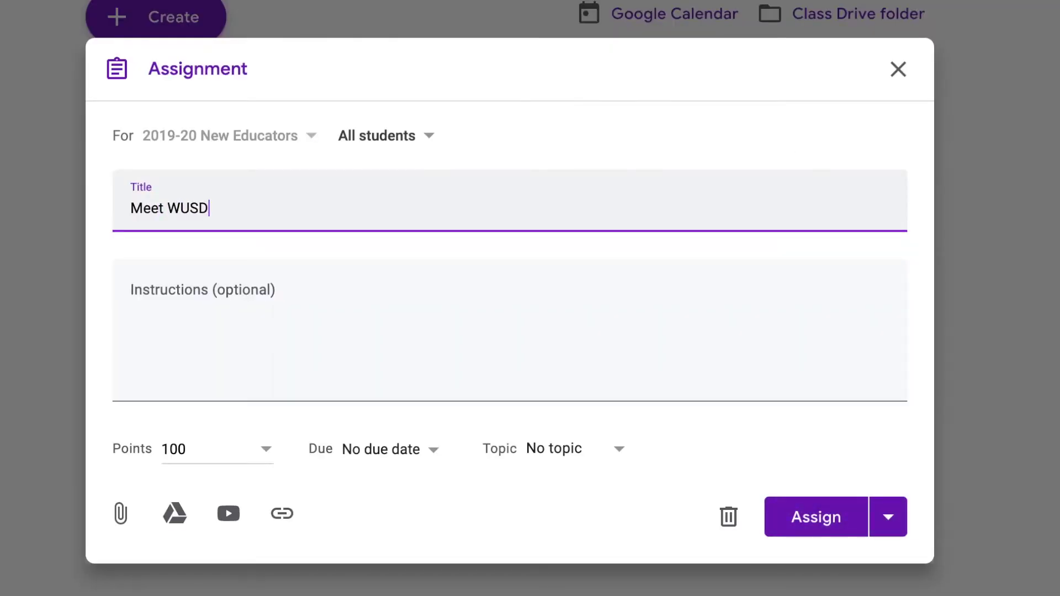
{"action": "left_click", "coordinate": [226, 313]}
{"action": "type", "text": "Each table will be assigned a school in the Washington Unified School District. To Do: 1. Research information about your ASSIGNED school 2. Create a slide with pictures, words, color theme to teach the rest of the group about that school 3. Edit only YOUR assigned slide"}
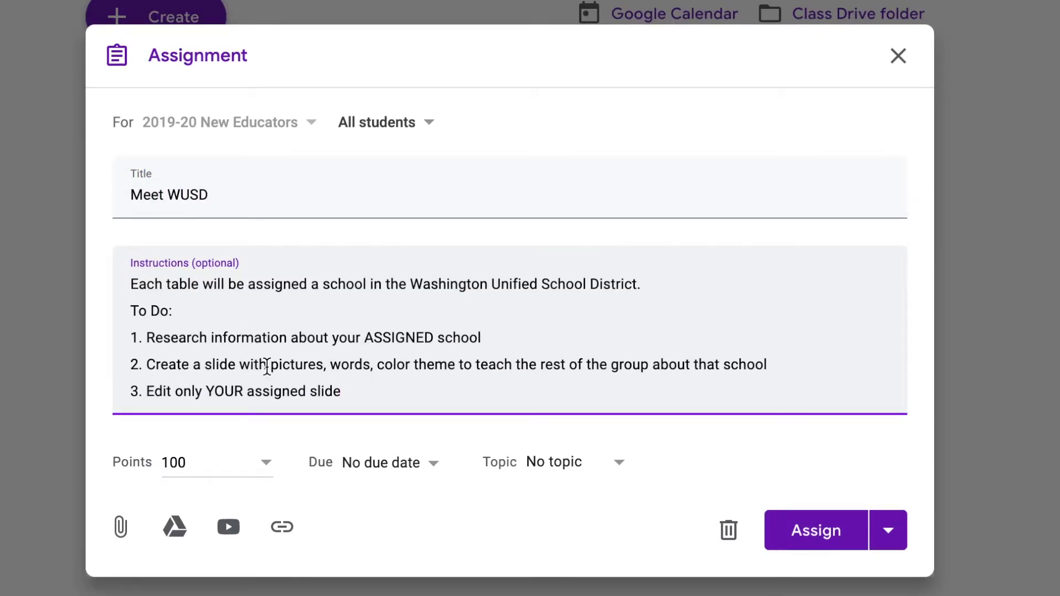
Make the Meet WUSD assignment ungraded and set its due date to Aug 9, 2019
{"action": "left_click", "coordinate": [257, 465]}
{"action": "left_click", "coordinate": [258, 462]}
{"action": "left_click", "coordinate": [261, 463]}
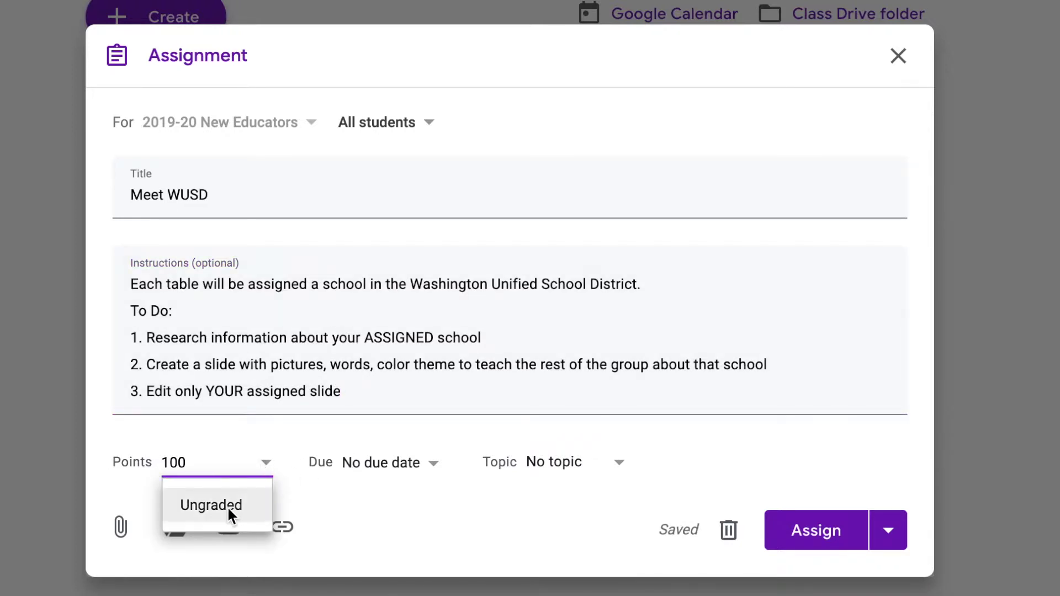
{"action": "left_click", "coordinate": [224, 509]}
{"action": "left_click", "coordinate": [363, 477]}
{"action": "left_click", "coordinate": [398, 541]}
{"action": "left_click", "coordinate": [528, 574]}
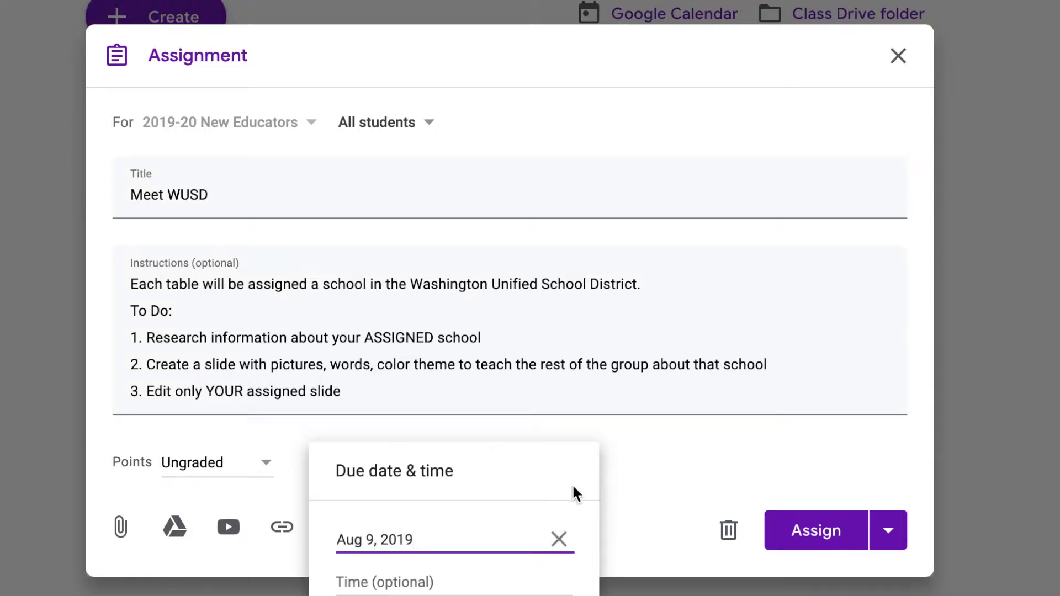
{"action": "left_click", "coordinate": [612, 455]}
Create a new topic named "WUSD overview" for the Meet WUSD assignment
{"action": "left_click", "coordinate": [585, 463]}
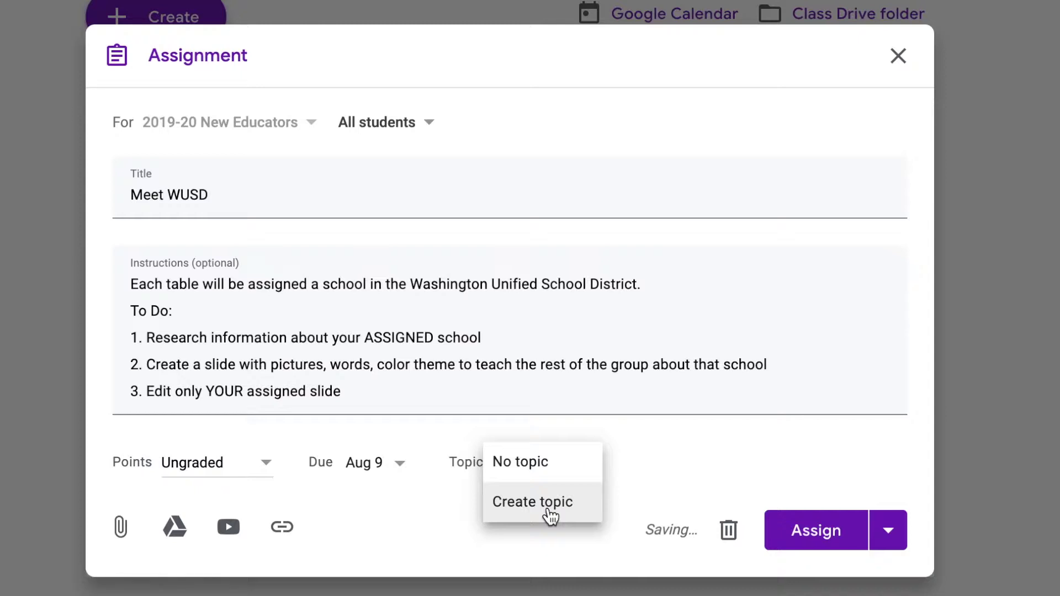
{"action": "left_click", "coordinate": [549, 508]}
{"action": "type", "text": "WUSD overview"}
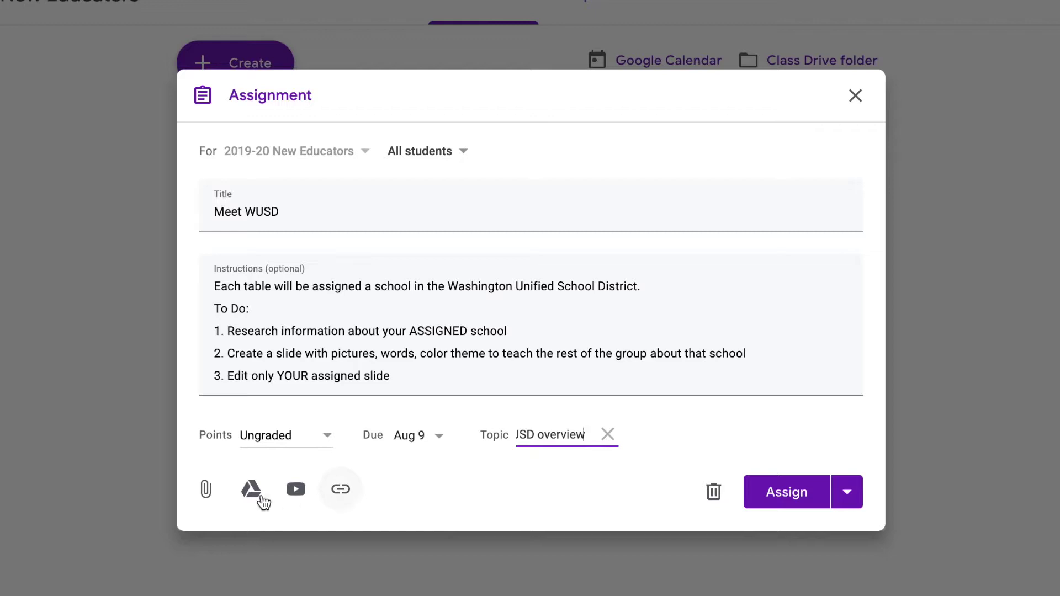
Attach the recent "MEET WUSD" Slides file from Google Drive and set it to "Students can edit file"
{"action": "left_click", "coordinate": [261, 496]}
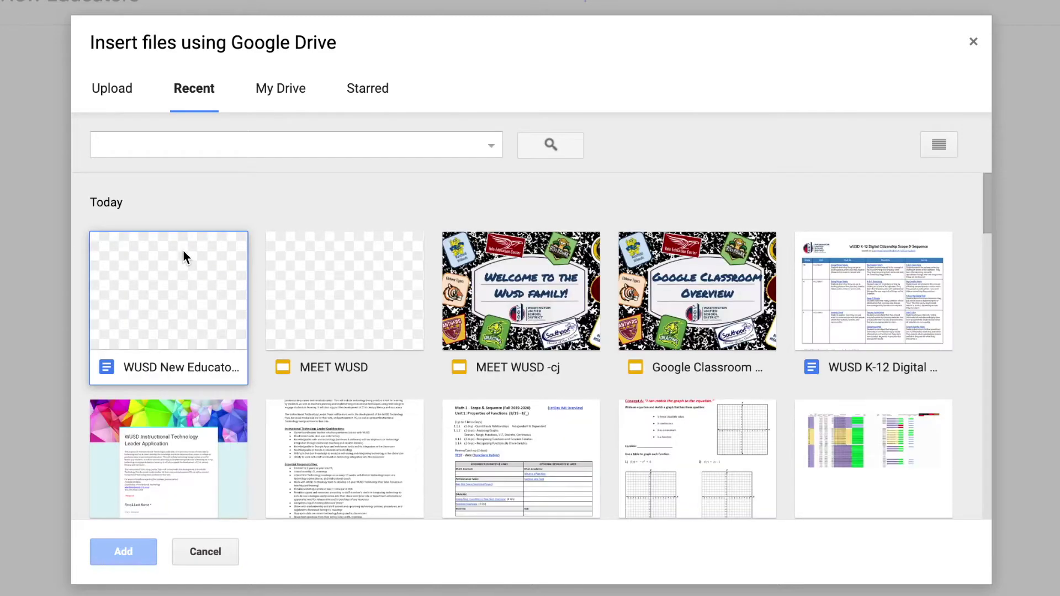
{"action": "left_click", "coordinate": [330, 282]}
{"action": "left_click", "coordinate": [124, 552]}
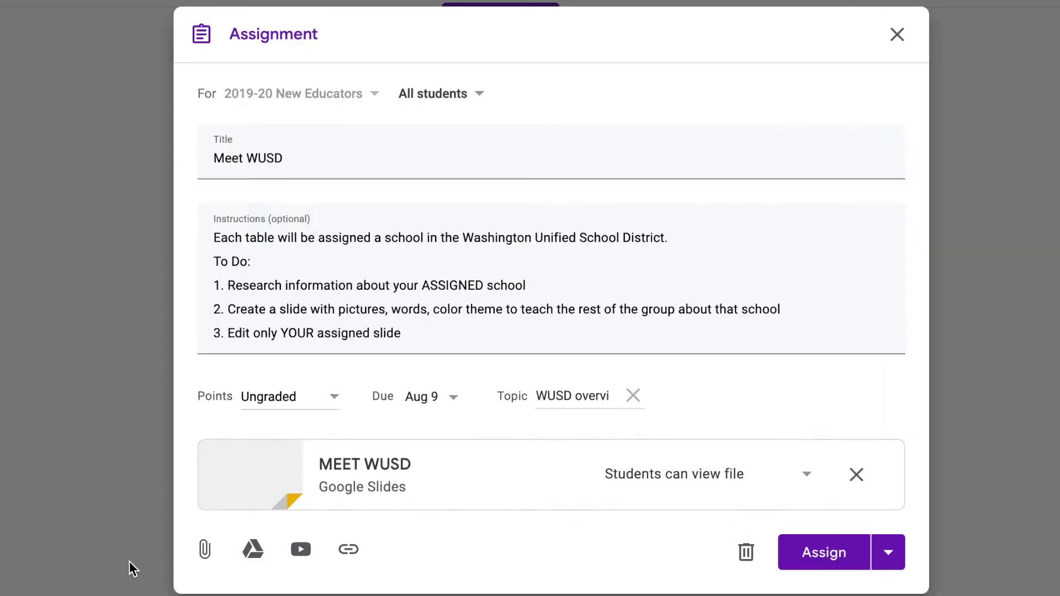
{"action": "left_click", "coordinate": [670, 480]}
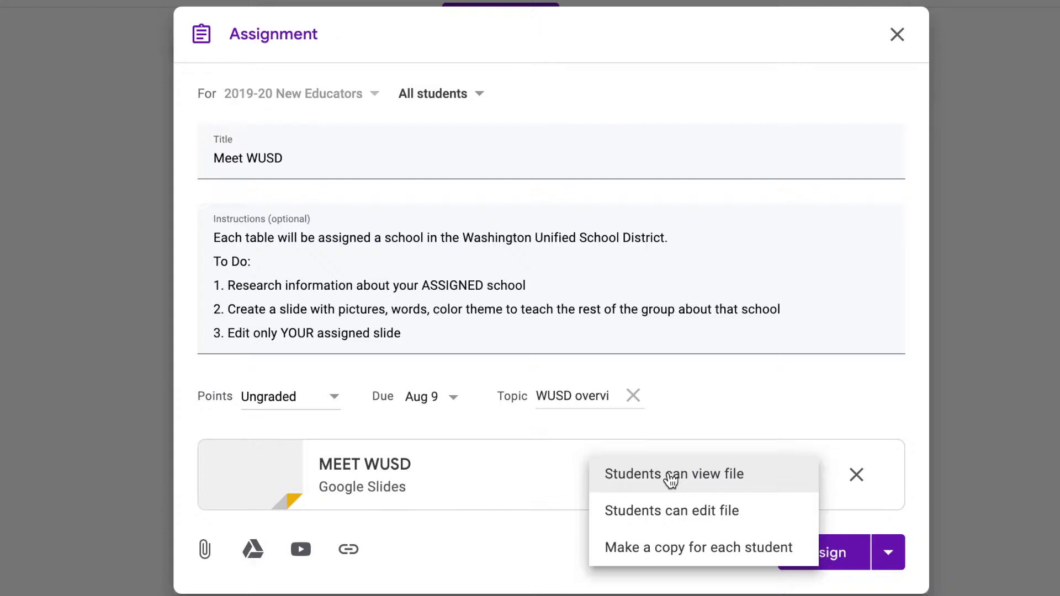
{"action": "left_click", "coordinate": [656, 512]}
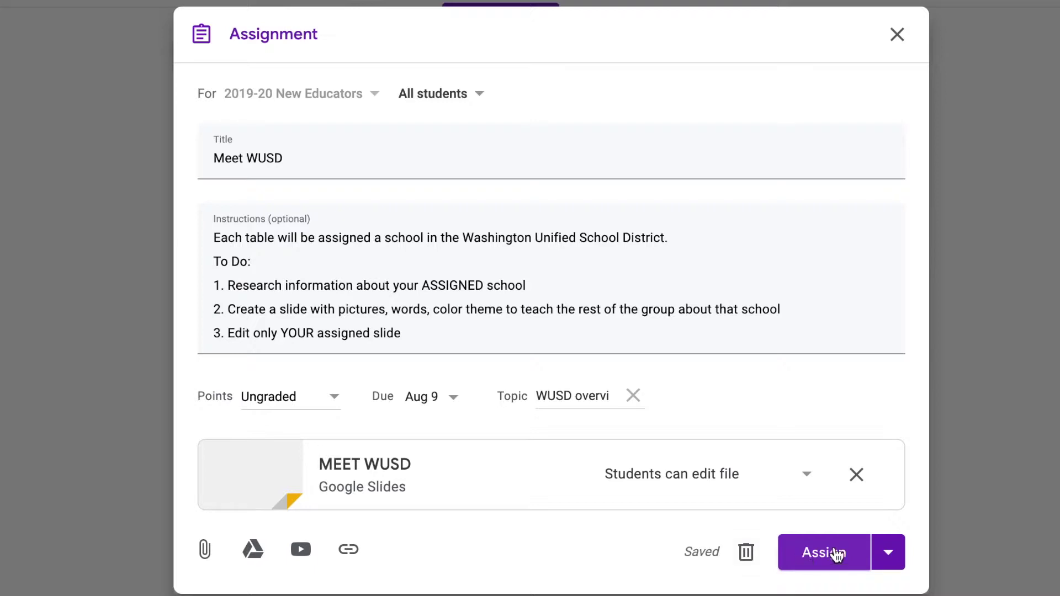
Schedule the Meet WUSD assignment for Aug 9, 2019 at 9:00 AM
{"action": "left_click", "coordinate": [891, 558]}
{"action": "left_click", "coordinate": [830, 584]}
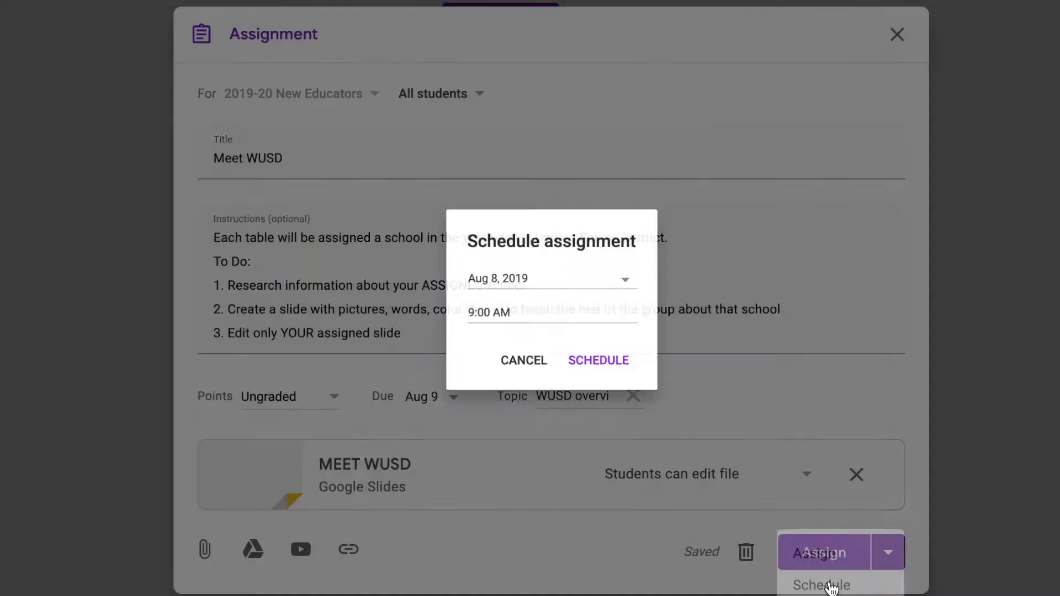
{"action": "left_click", "coordinate": [520, 275]}
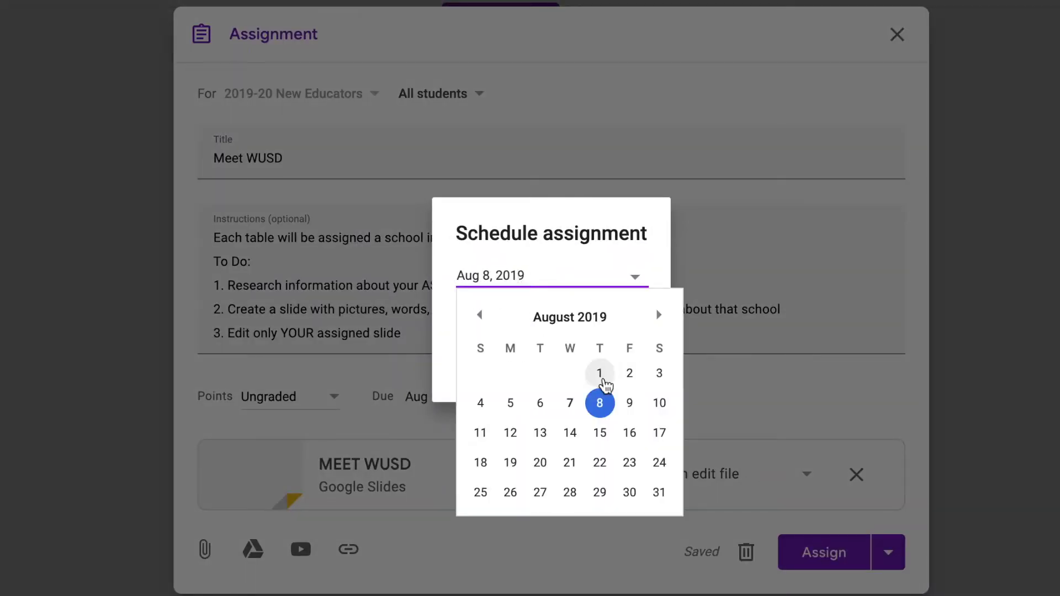
{"action": "left_click", "coordinate": [629, 403]}
{"action": "left_click", "coordinate": [494, 314]}
{"action": "left_click", "coordinate": [613, 372]}
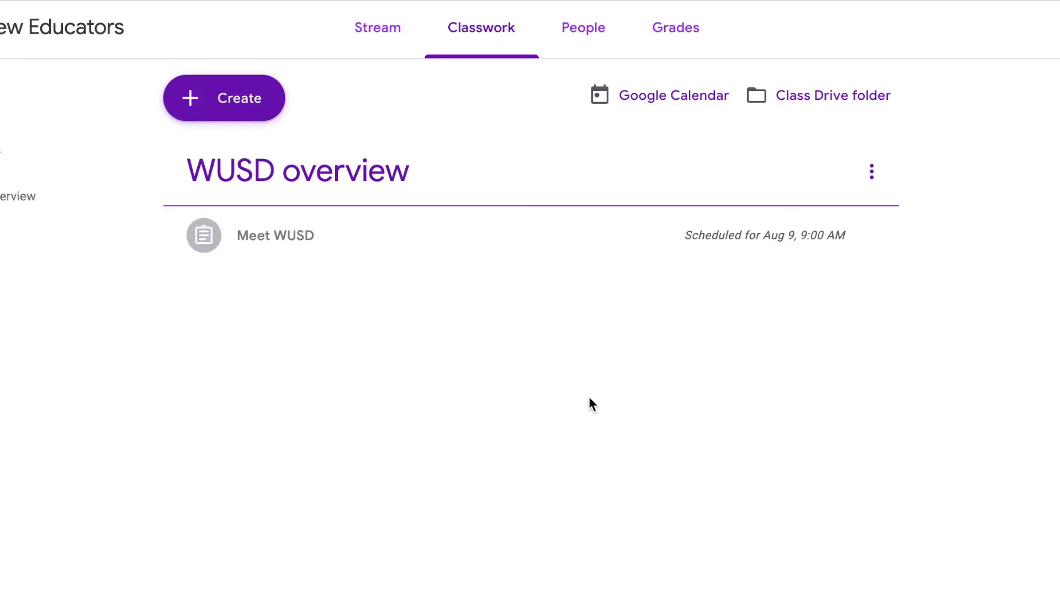
Check the class stream, reopen the scheduled Meet WUSD assignment for editing, and remove its schedule to assign it immediately
{"action": "left_click", "coordinate": [389, 43]}
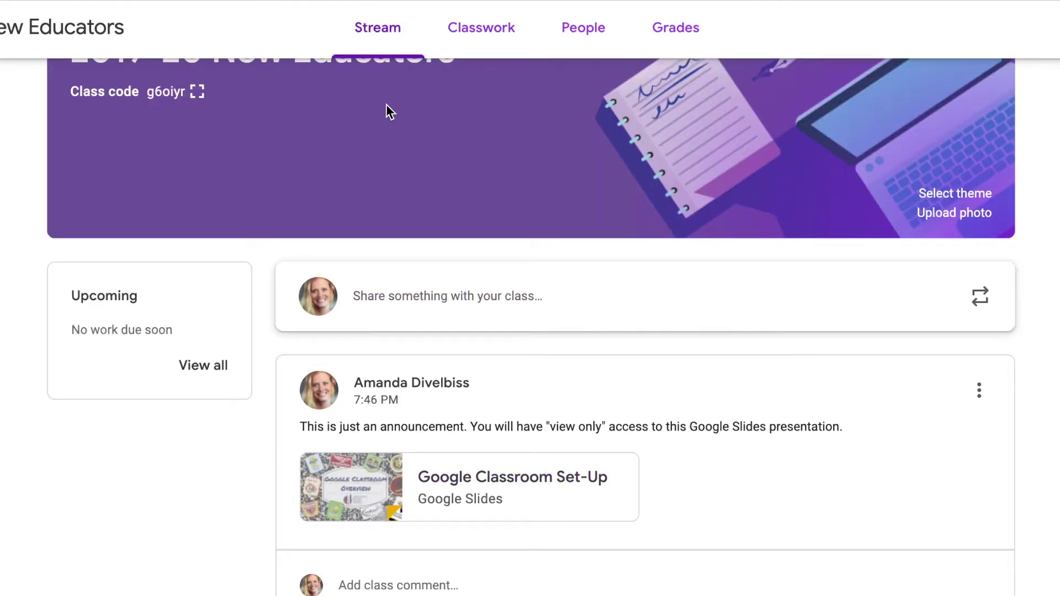
{"action": "left_click", "coordinate": [482, 29]}
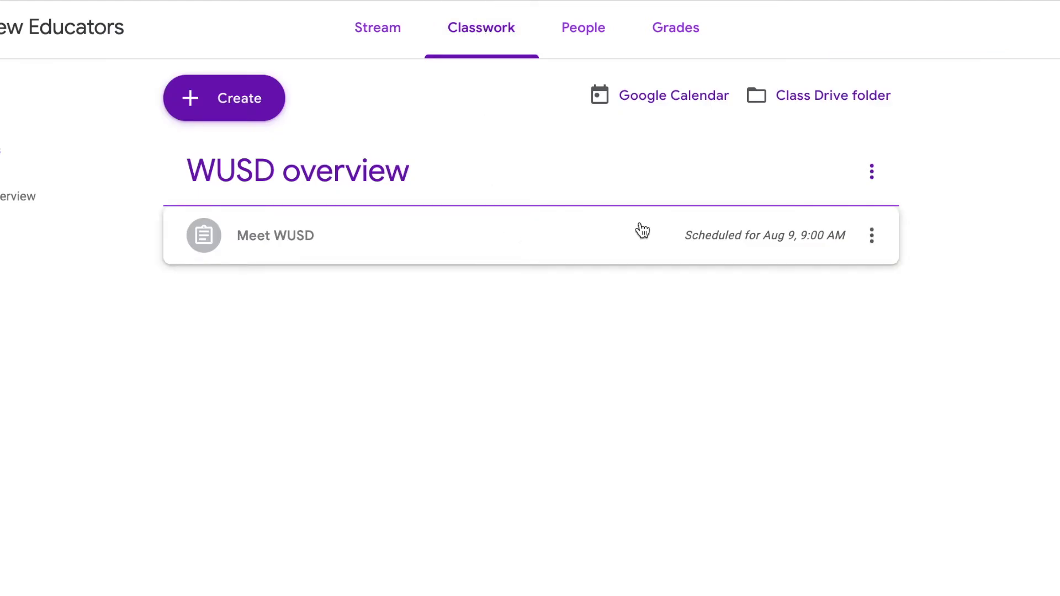
{"action": "left_click", "coordinate": [871, 239]}
{"action": "left_click", "coordinate": [634, 245]}
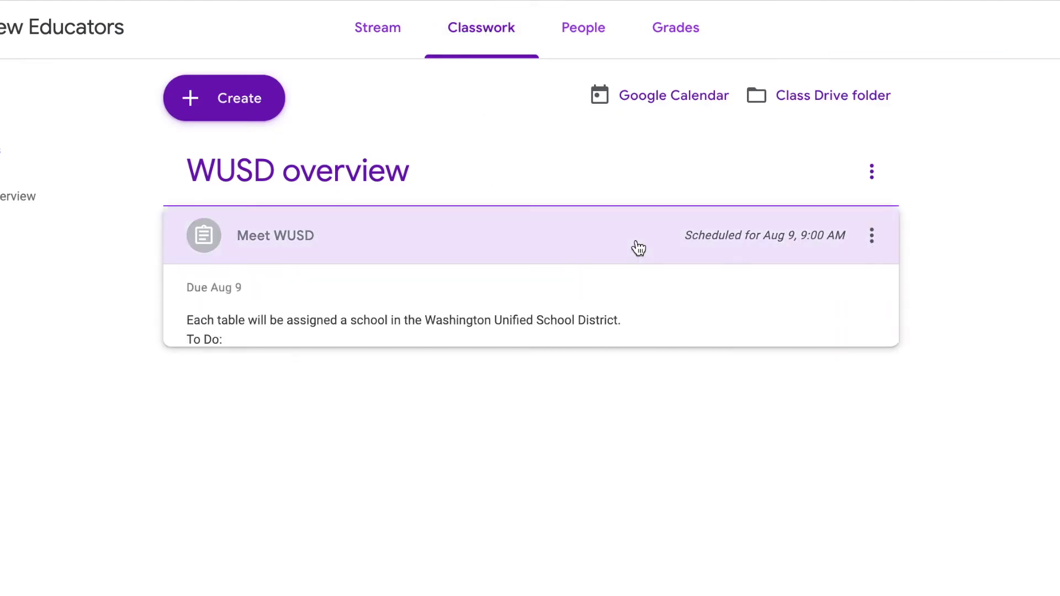
{"action": "left_click", "coordinate": [282, 536]}
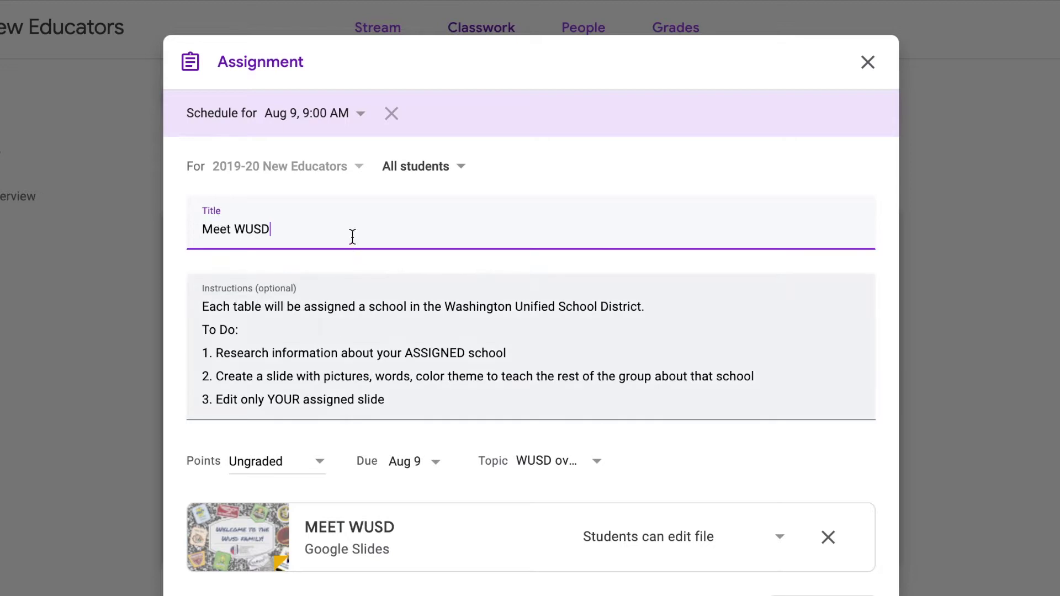
{"action": "left_click", "coordinate": [391, 115]}
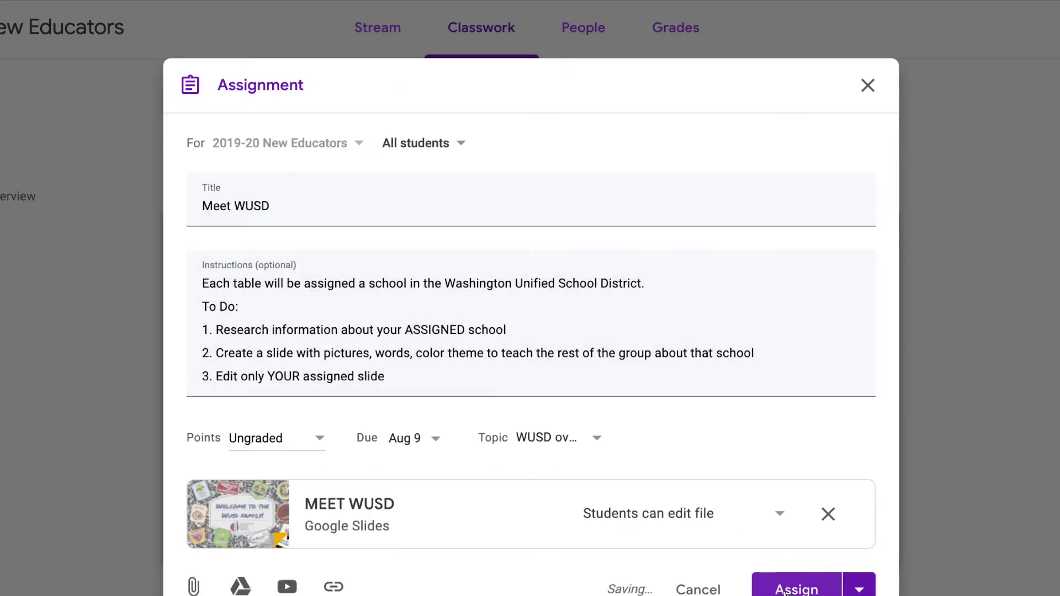
{"action": "left_click", "coordinate": [784, 590]}
{"action": "left_click", "coordinate": [691, 393]}
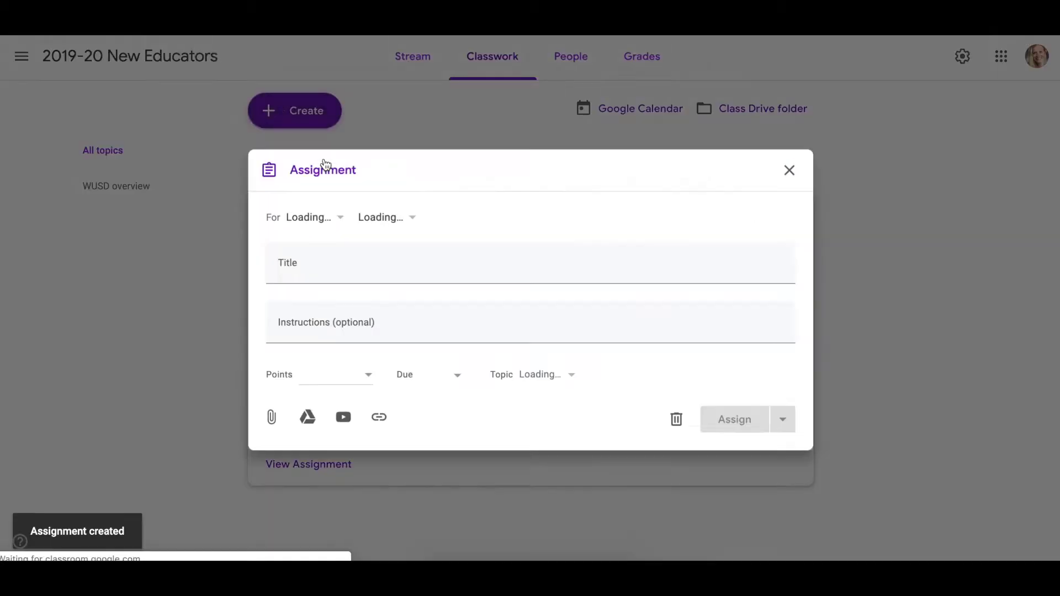
Title a new assignment "WUSD New Educator Reflection" with instructions "Please fill out the attached reflection. Be sure to click "turn in" when completed."
{"action": "type", "text": "WU"}
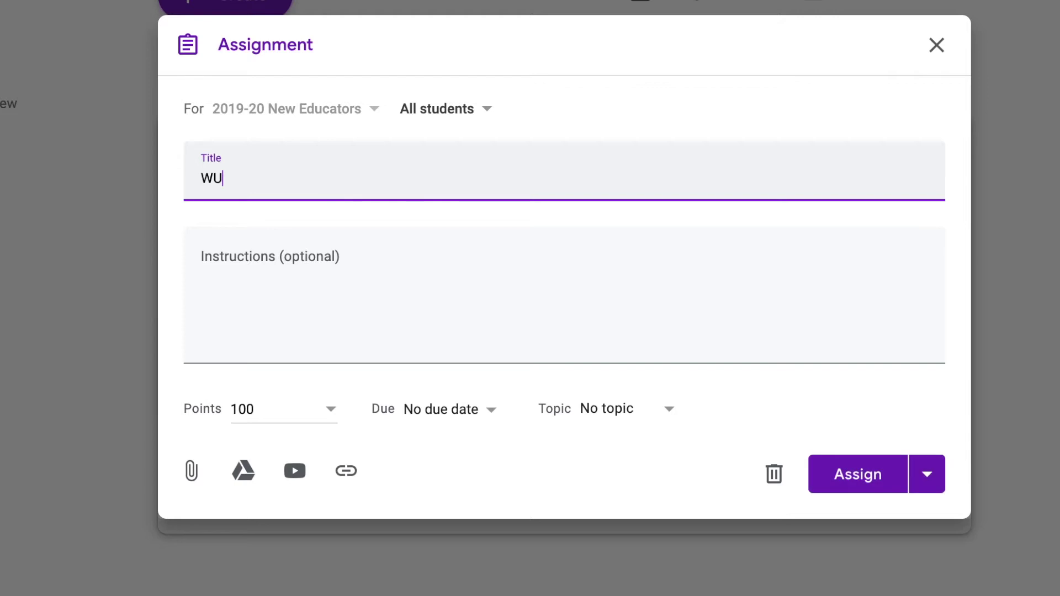
{"action": "type", "text": "SD New Educator Reflection"}
{"action": "key", "text": "Tab"}
{"action": "type", "text": "Please fill out the atta"}
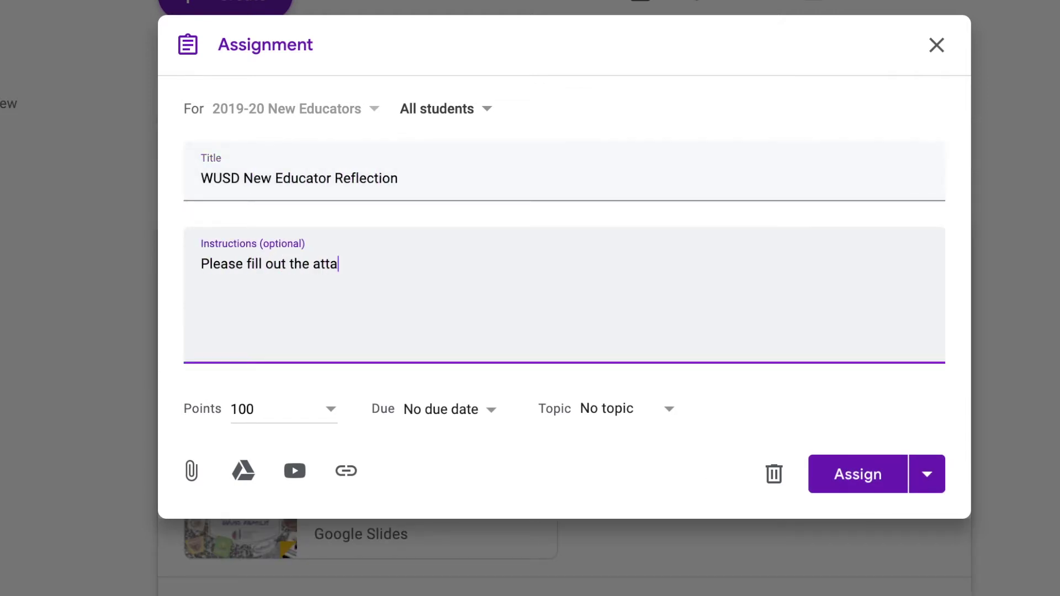
{"action": "type", "text": "ched reflection."}
{"action": "key", "text": "Return"}
{"action": "type", "text": "Be sure to click \"turn in\" when completed."}
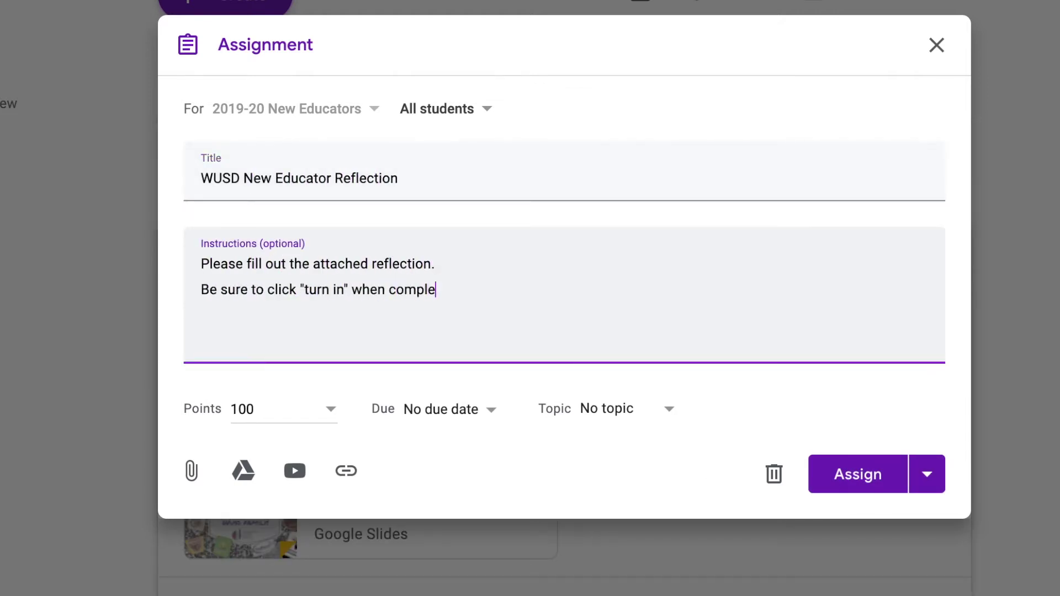
Make the reflection assignment ungraded and set its due date to Aug 9
{"action": "left_click", "coordinate": [305, 411]}
{"action": "left_click", "coordinate": [304, 451]}
{"action": "left_click", "coordinate": [460, 410]}
{"action": "left_click", "coordinate": [459, 478]}
{"action": "left_click", "coordinate": [569, 569]}
File the reflection assignment under the existing "WUSD overview" topic
{"action": "left_click", "coordinate": [665, 411]}
{"action": "left_click", "coordinate": [634, 410]}
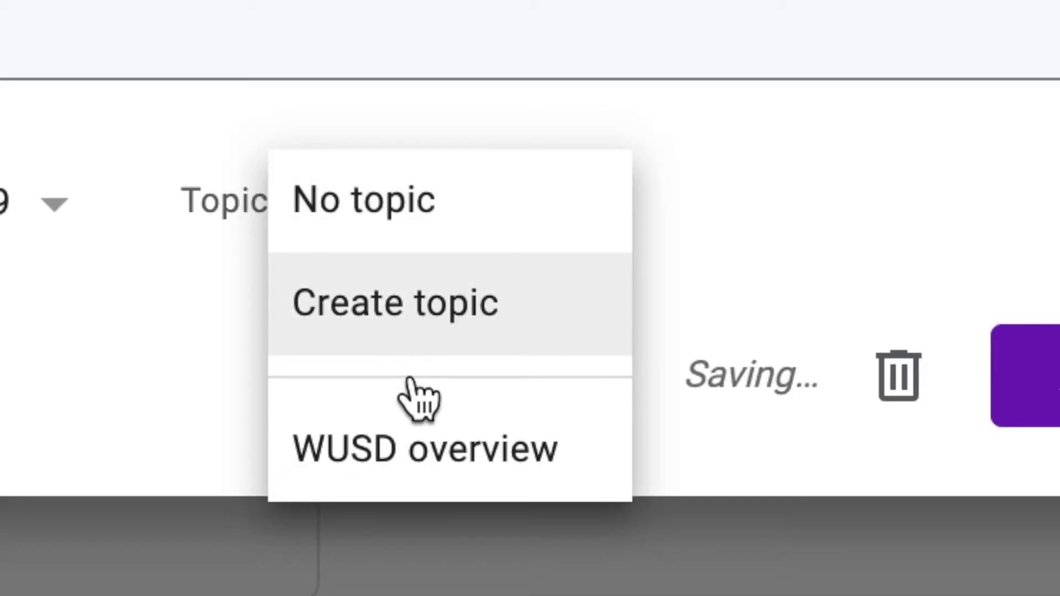
{"action": "left_click", "coordinate": [398, 449]}
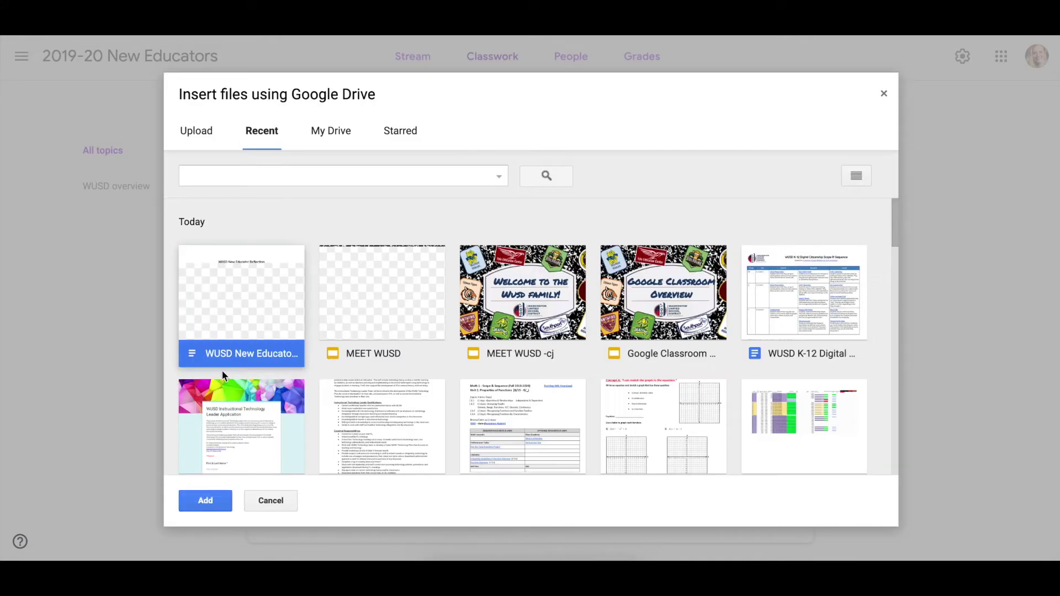
Attach the recent WUSD New Educator Tech Reflection Doc from Google Drive and set it to make a copy for each student
{"action": "left_click", "coordinate": [205, 500]}
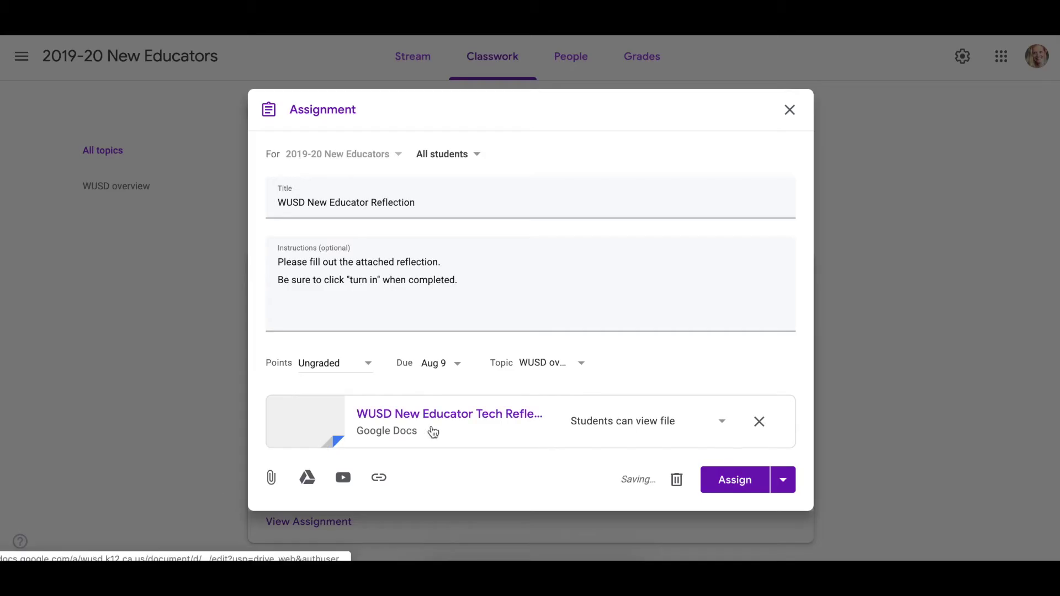
{"action": "left_click", "coordinate": [530, 223]}
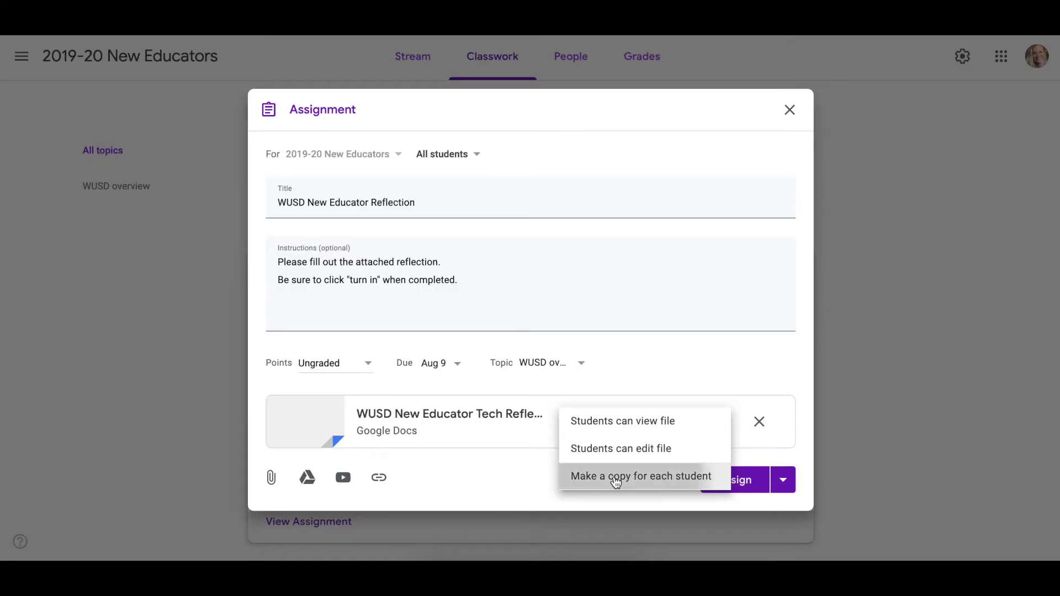
{"action": "left_click", "coordinate": [475, 422]}
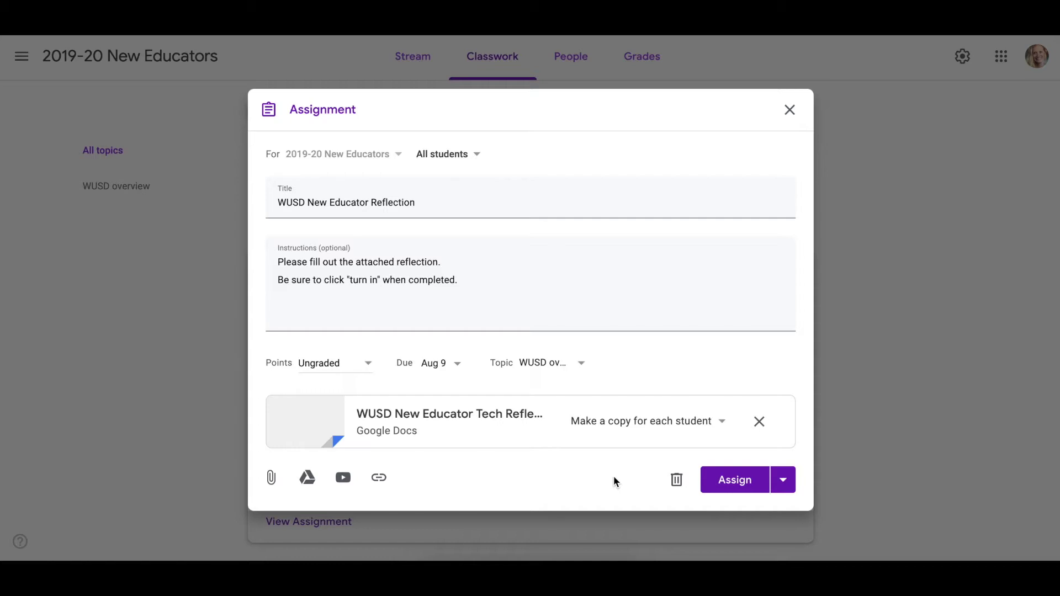
Open the attached reflection document in Google Docs and examine the Name and School Site lines students fill in
{"action": "left_click", "coordinate": [506, 421]}
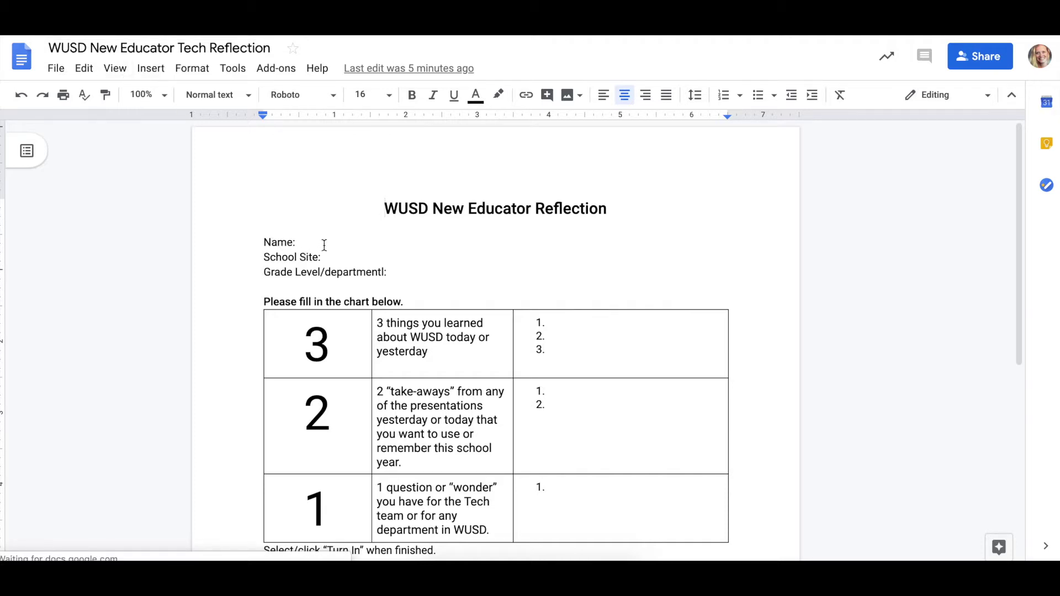
{"action": "key", "text": "Down"}
{"action": "double_click", "coordinate": [330, 239]}
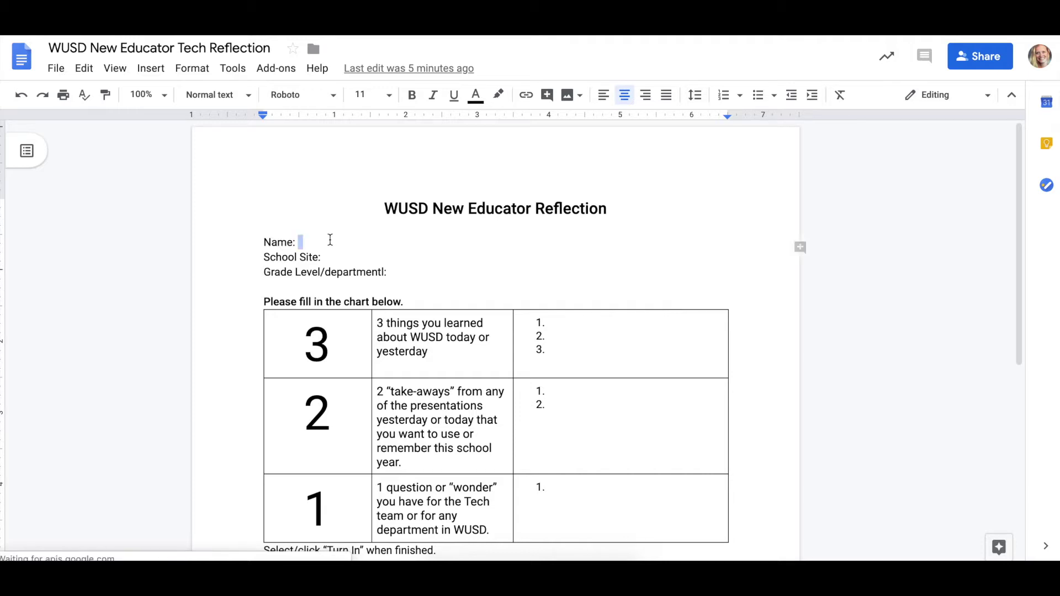
{"action": "left_click", "coordinate": [337, 255]}
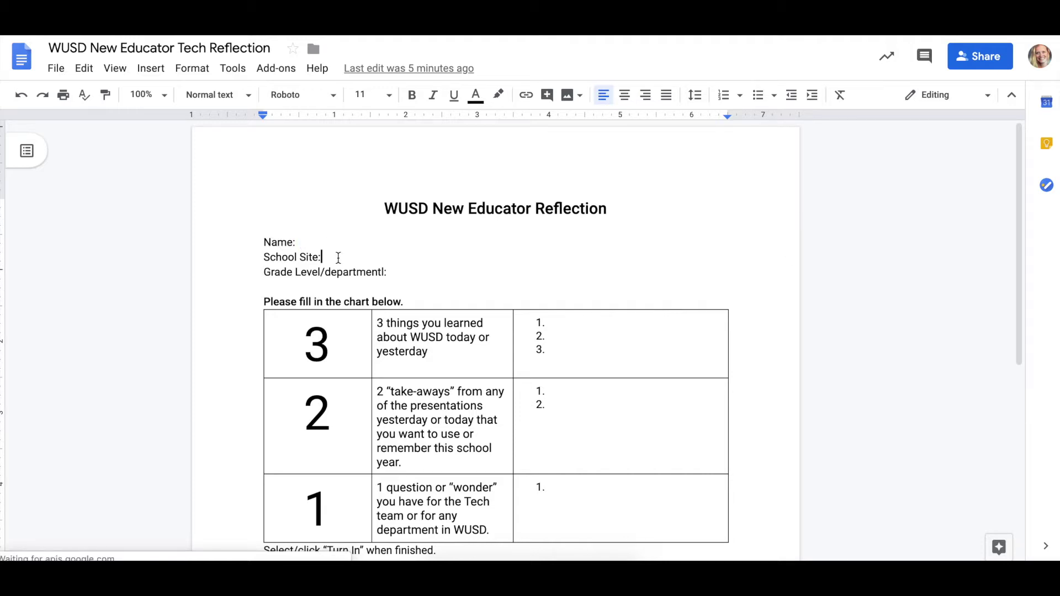
Examine the Grade Level/department line and the answer cells of the 3-2-1 chart in the reflection document
{"action": "double_click", "coordinate": [396, 271]}
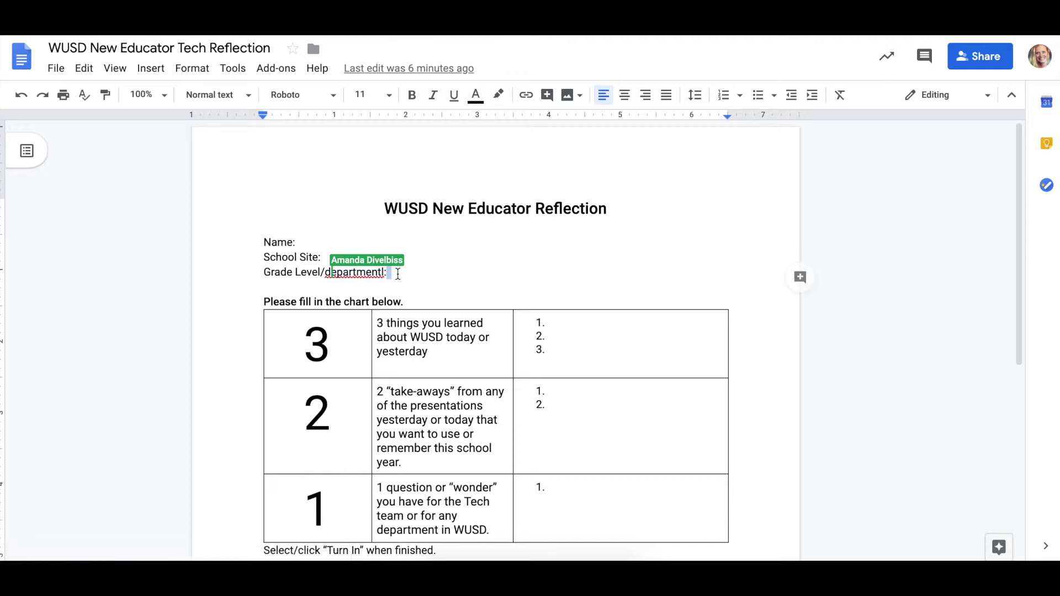
{"action": "left_click", "coordinate": [552, 323]}
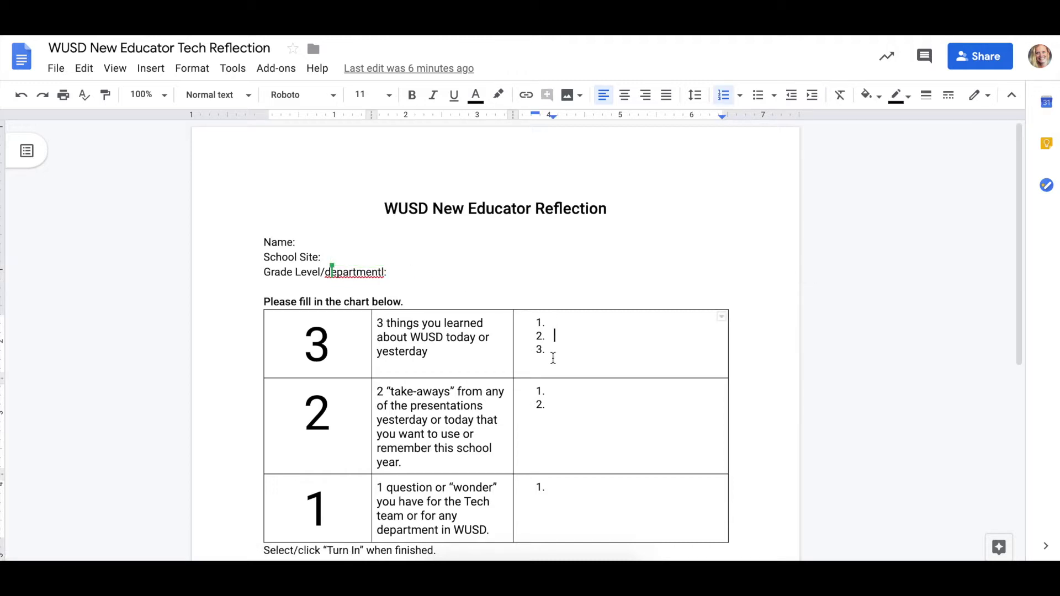
{"action": "left_click", "coordinate": [554, 392]}
{"action": "left_click", "coordinate": [557, 487]}
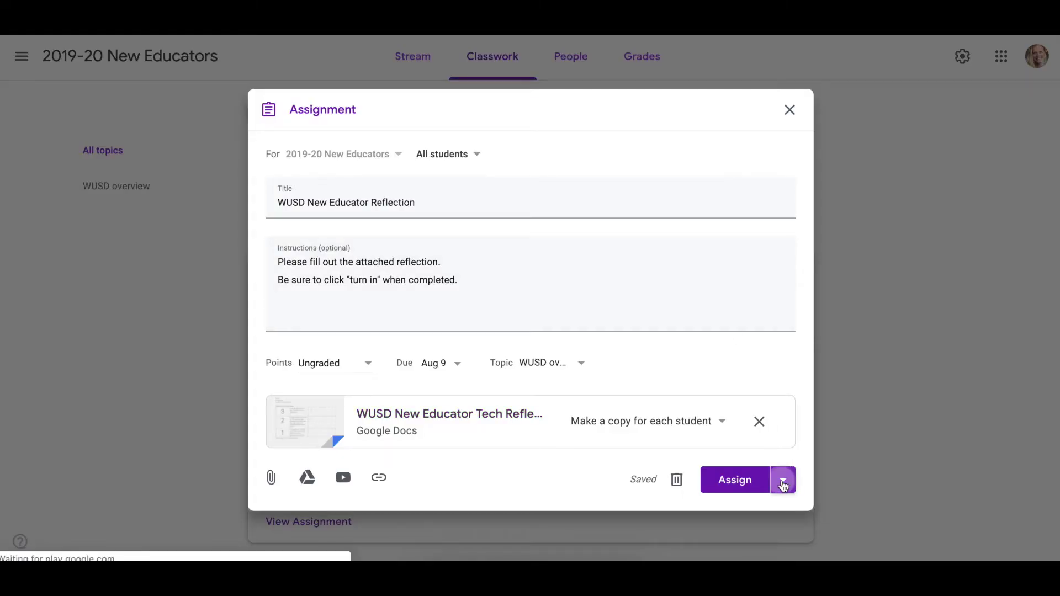
Schedule the WUSD New Educator Reflection assignment for Aug 9, 2019 at 9:15 AM
{"action": "left_click", "coordinate": [782, 480]}
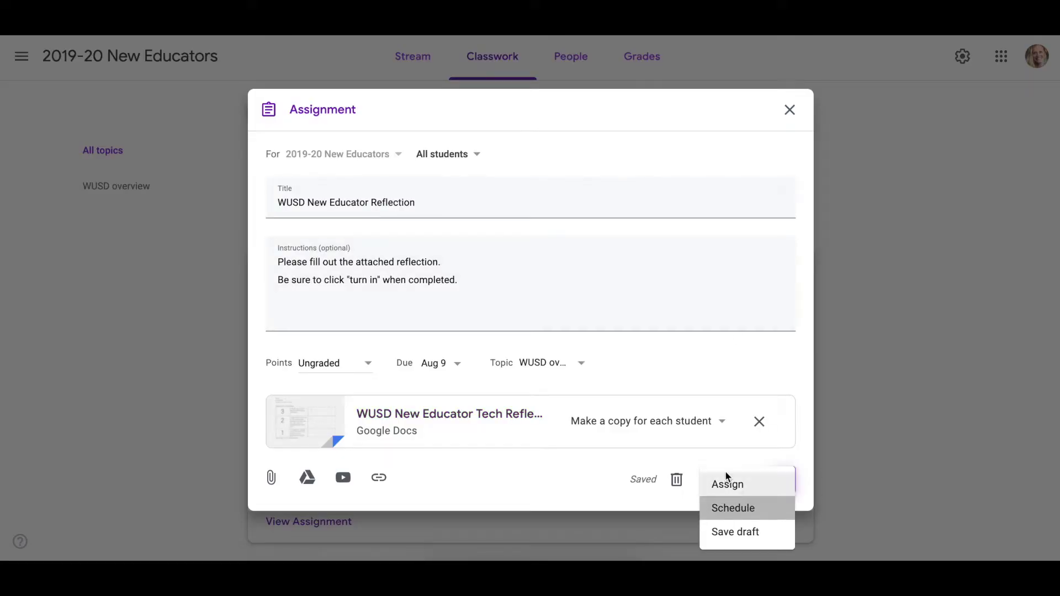
{"action": "left_click", "coordinate": [733, 508]}
{"action": "left_click_drag", "start_coordinate": [486, 310], "coordinate": [460, 310]}
{"action": "type", "text": "9:15"}
{"action": "left_click", "coordinate": [492, 279]}
{"action": "left_click", "coordinate": [588, 375]}
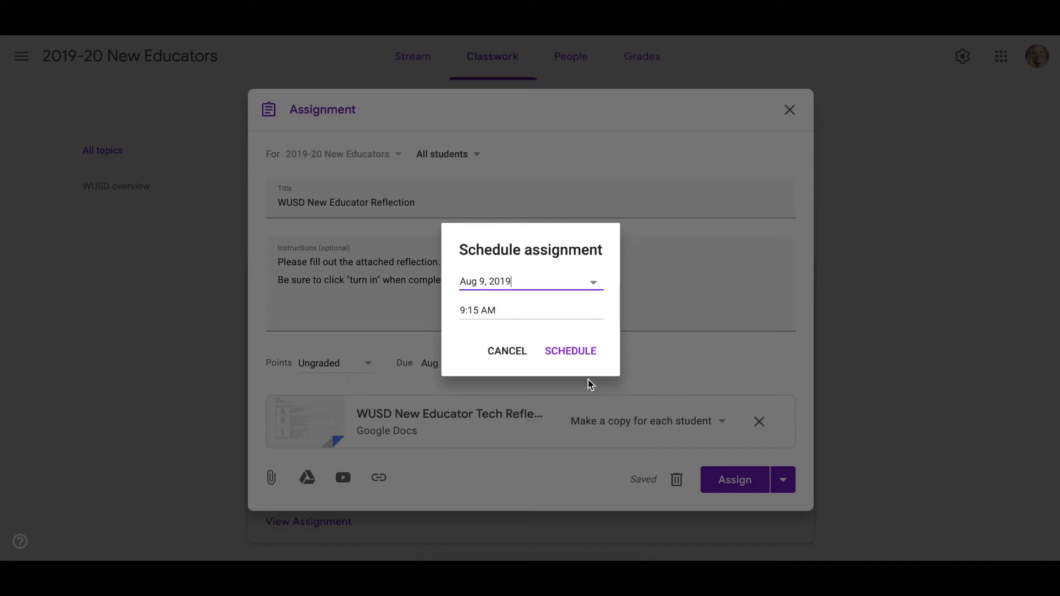
{"action": "left_click", "coordinate": [572, 352]}
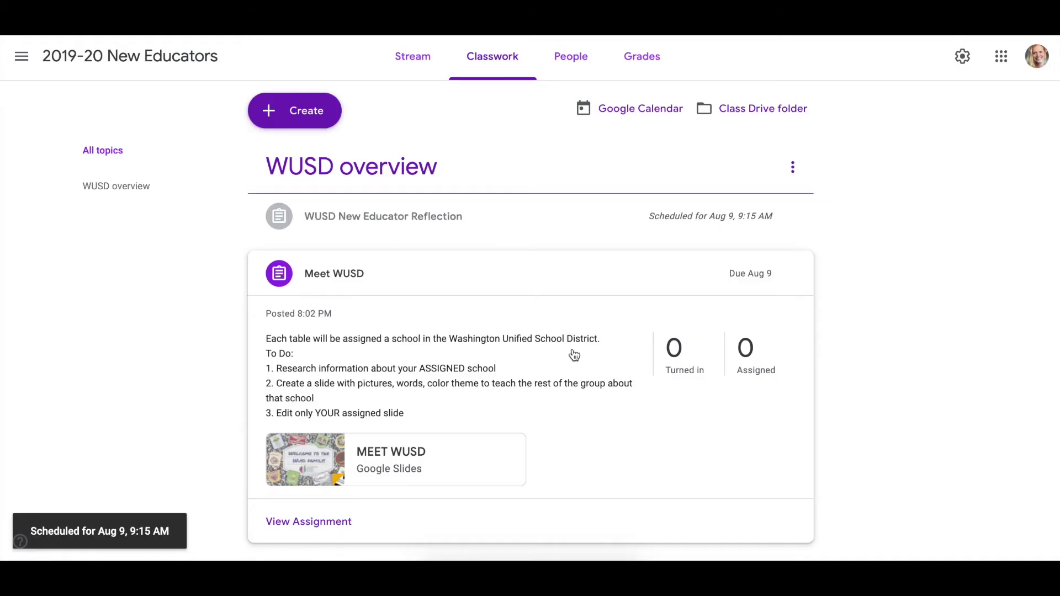
Move the announcement with the Google Classroom Set-Up slides to the top of the class stream
{"action": "left_click", "coordinate": [410, 59]}
{"action": "scroll", "coordinate": [402, 379], "scroll_direction": "down", "scroll_amount": 2}
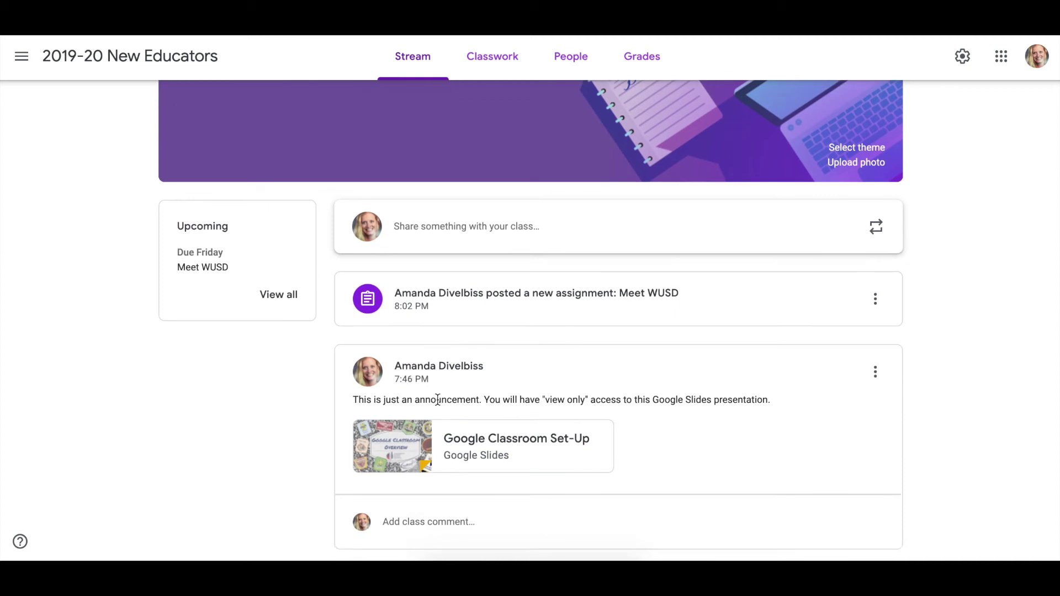
{"action": "scroll", "coordinate": [437, 399], "scroll_direction": "down", "scroll_amount": 1}
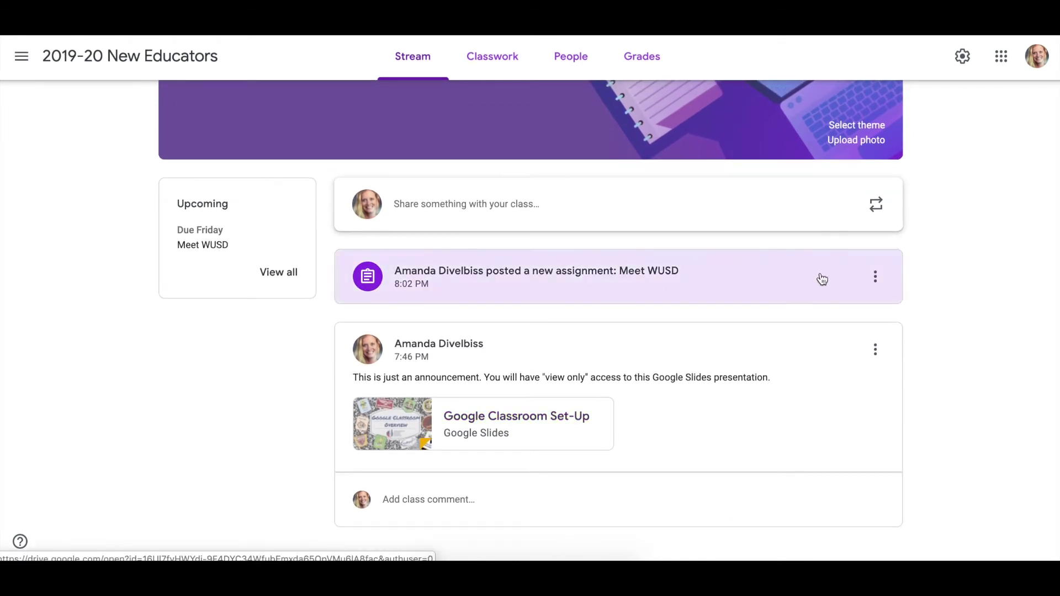
{"action": "left_click", "coordinate": [875, 350]}
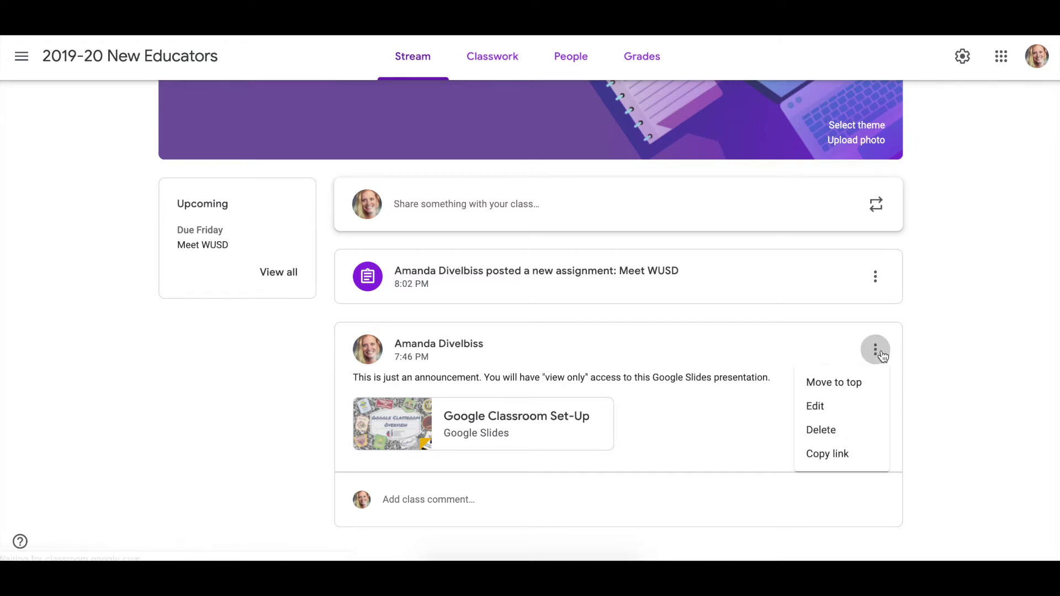
{"action": "left_click", "coordinate": [839, 383]}
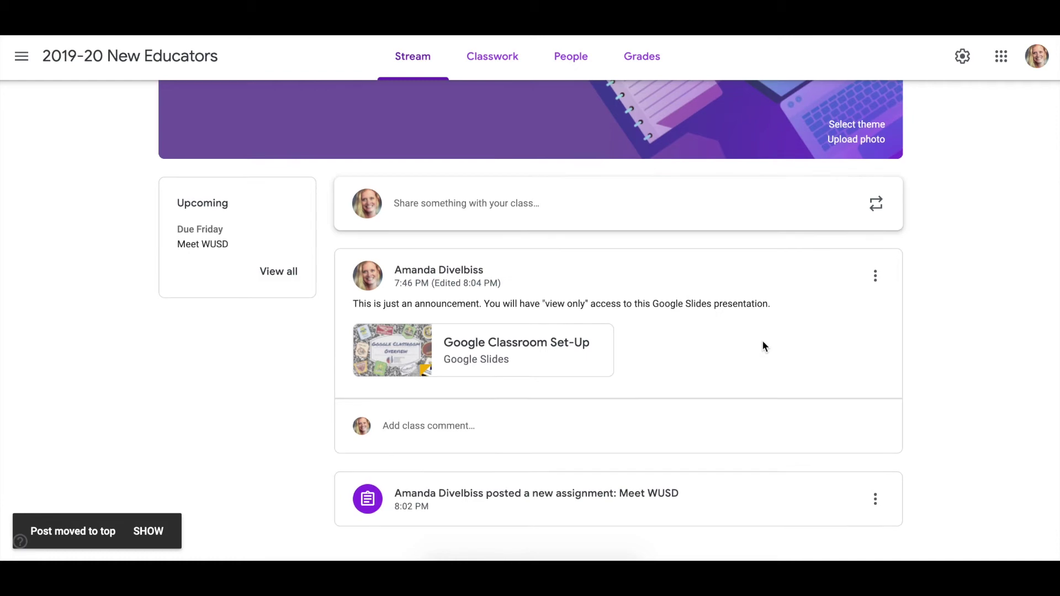
{"action": "scroll", "coordinate": [763, 345], "scroll_direction": "down", "scroll_amount": 1}
{"action": "scroll", "coordinate": [764, 345], "scroll_direction": "up", "scroll_amount": 1}
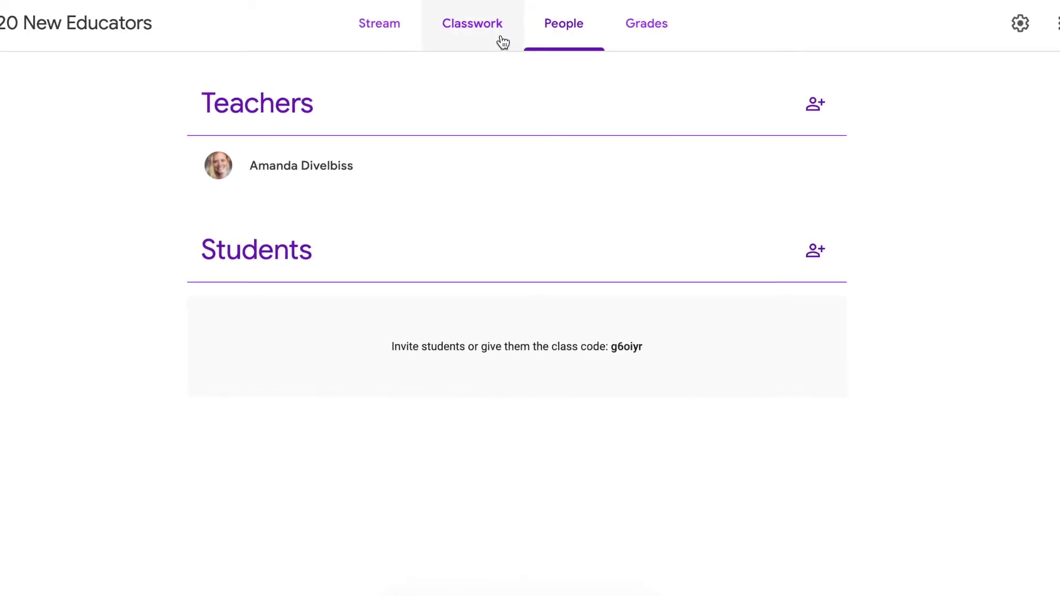
Open the class Drive folder from the classwork page, examine the 2019-20 New Educators folder's options, and go to its parent Classroom folder
{"action": "left_click", "coordinate": [481, 37]}
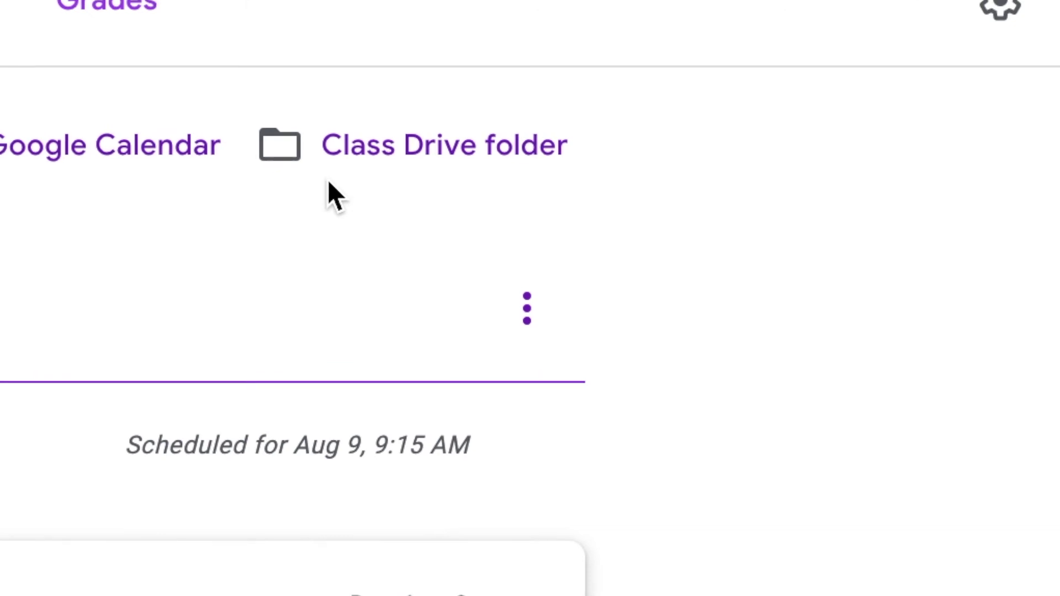
{"action": "left_click", "coordinate": [313, 145]}
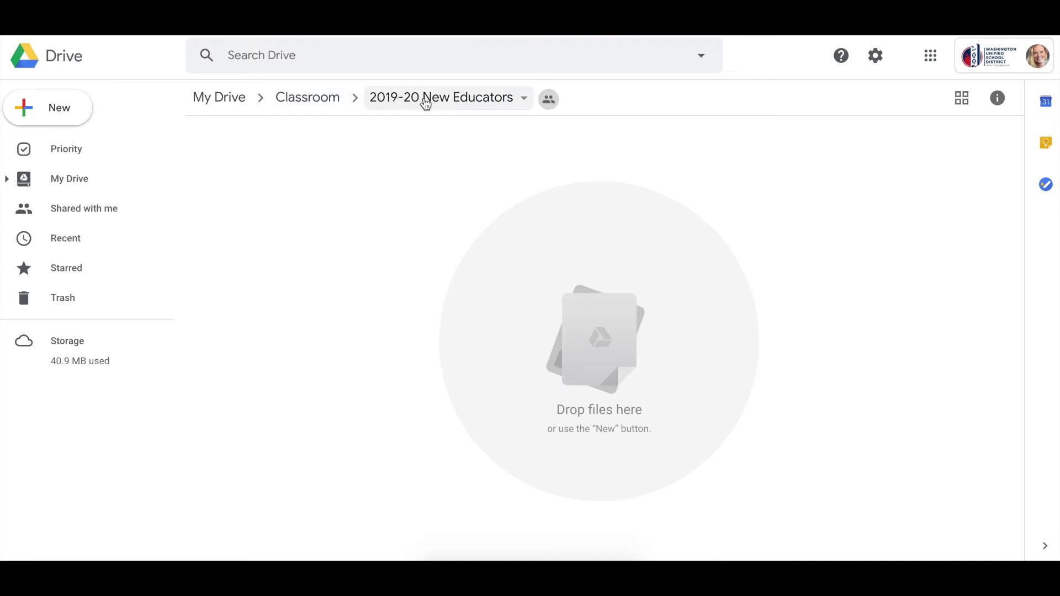
{"action": "left_click", "coordinate": [518, 105]}
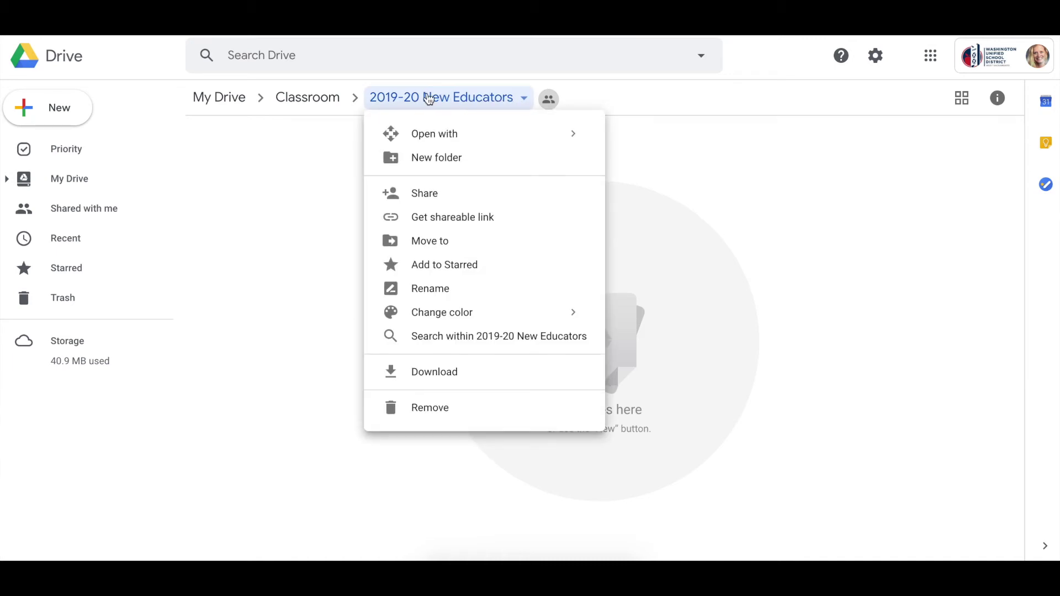
{"action": "left_click", "coordinate": [346, 100]}
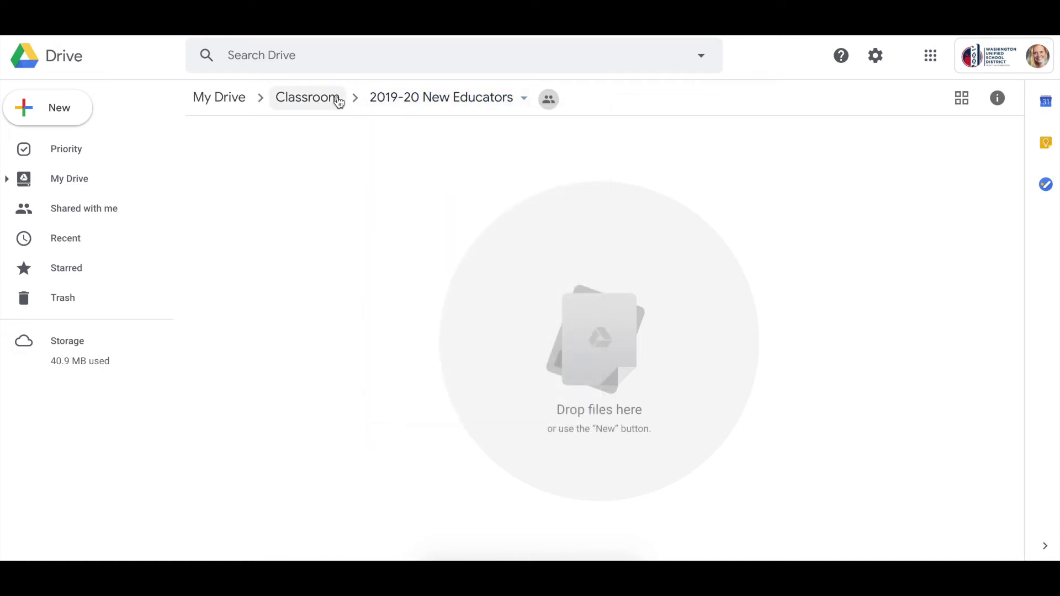
{"action": "left_click", "coordinate": [338, 101]}
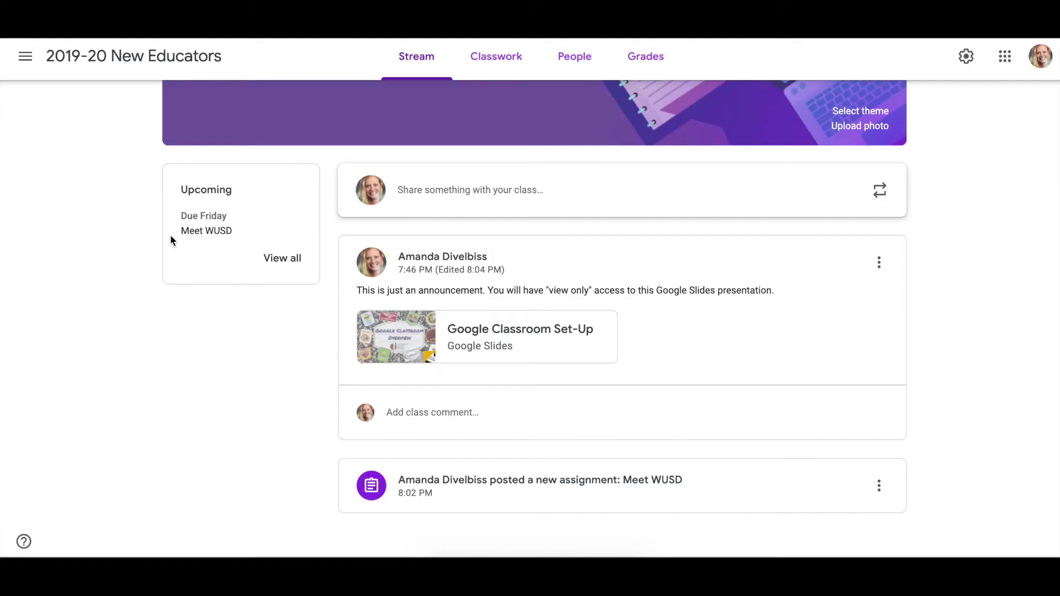
Return to the class list in Google Classroom and archive the 2019-20 New Educators class
{"action": "scroll", "coordinate": [170, 234], "scroll_direction": "up", "scroll_amount": 1}
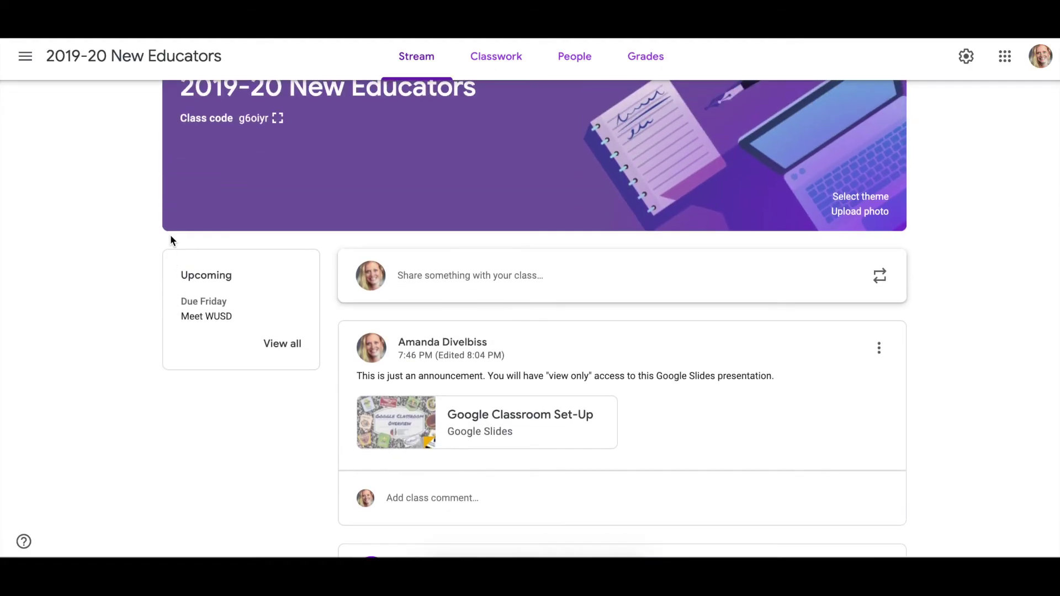
{"action": "left_click", "coordinate": [24, 56]}
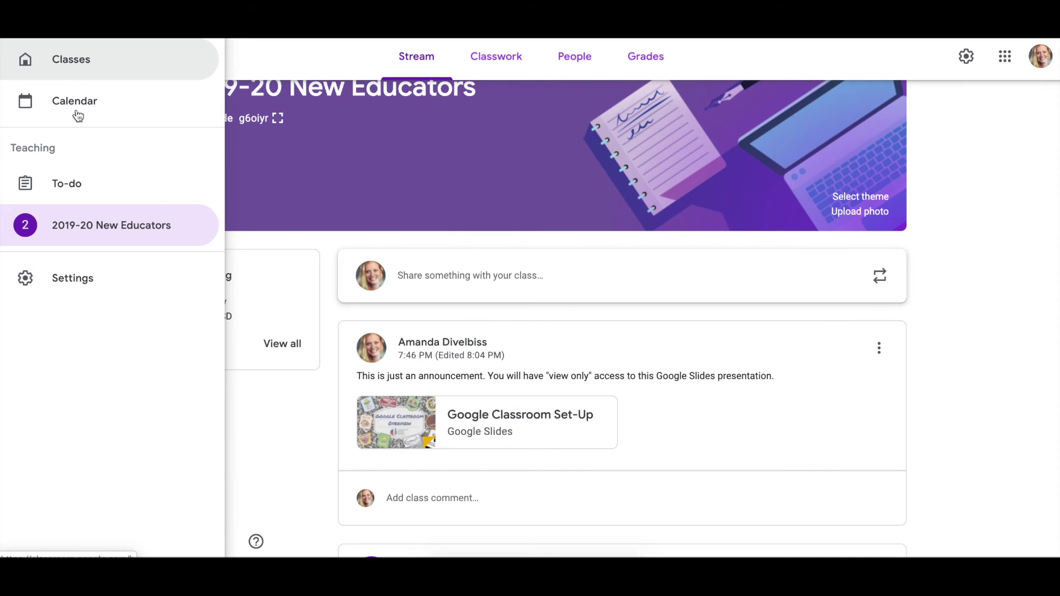
{"action": "left_click", "coordinate": [77, 64]}
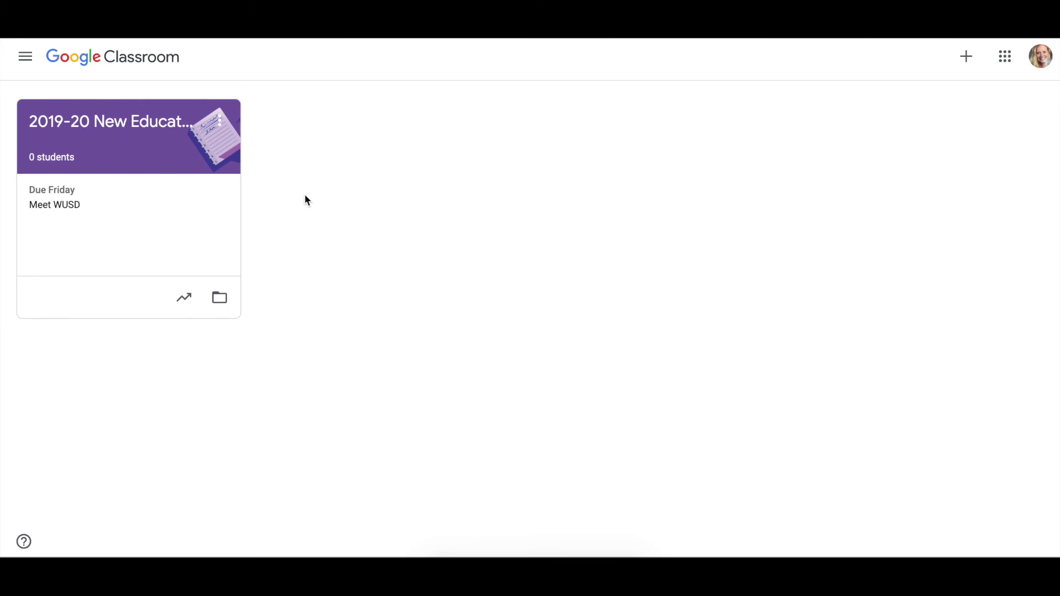
{"action": "left_click", "coordinate": [221, 122]}
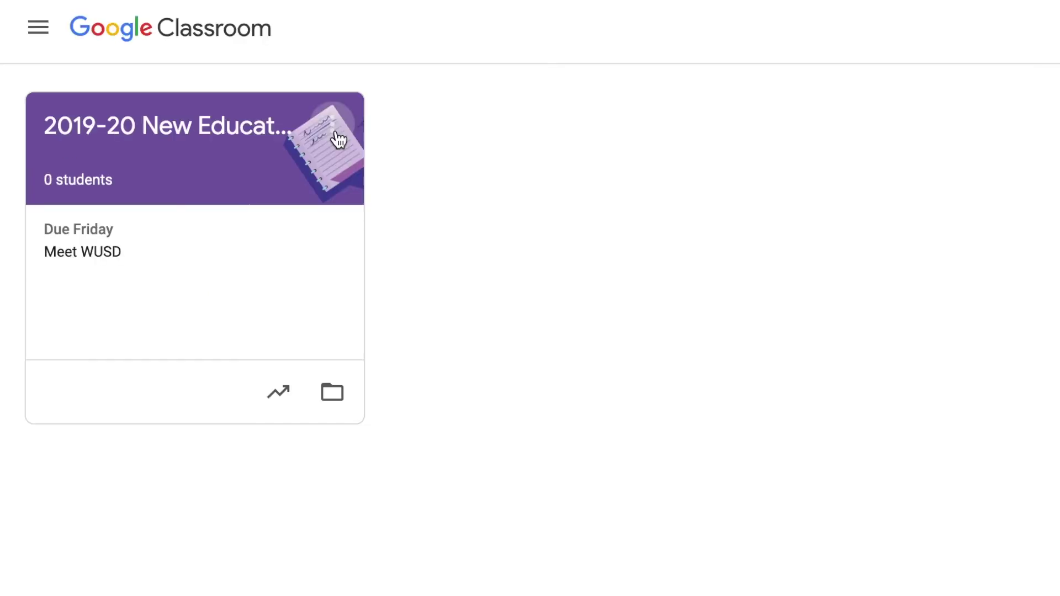
{"action": "left_click", "coordinate": [320, 249]}
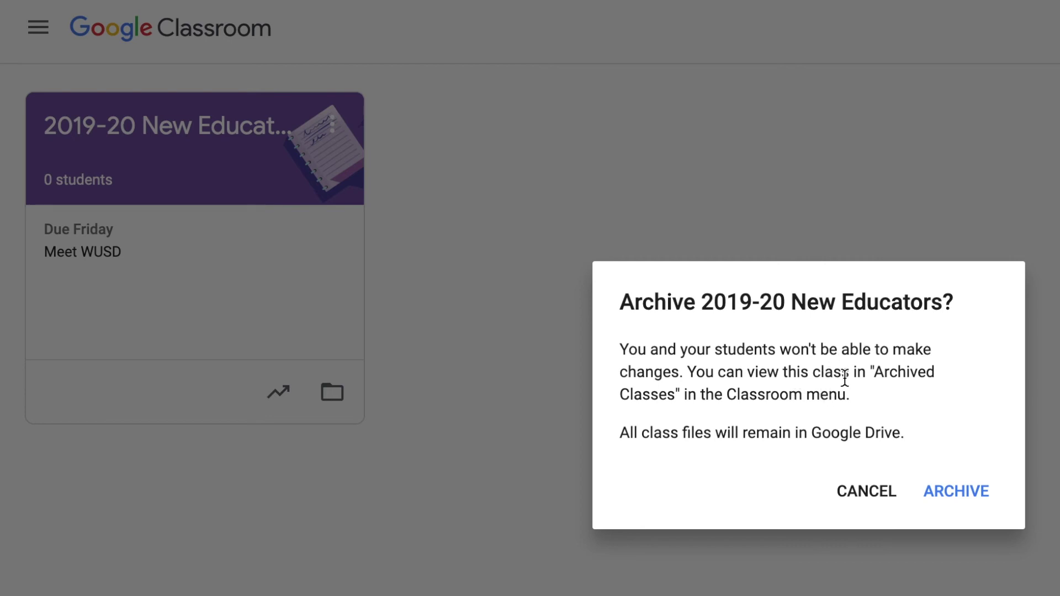
{"action": "left_click", "coordinate": [954, 491]}
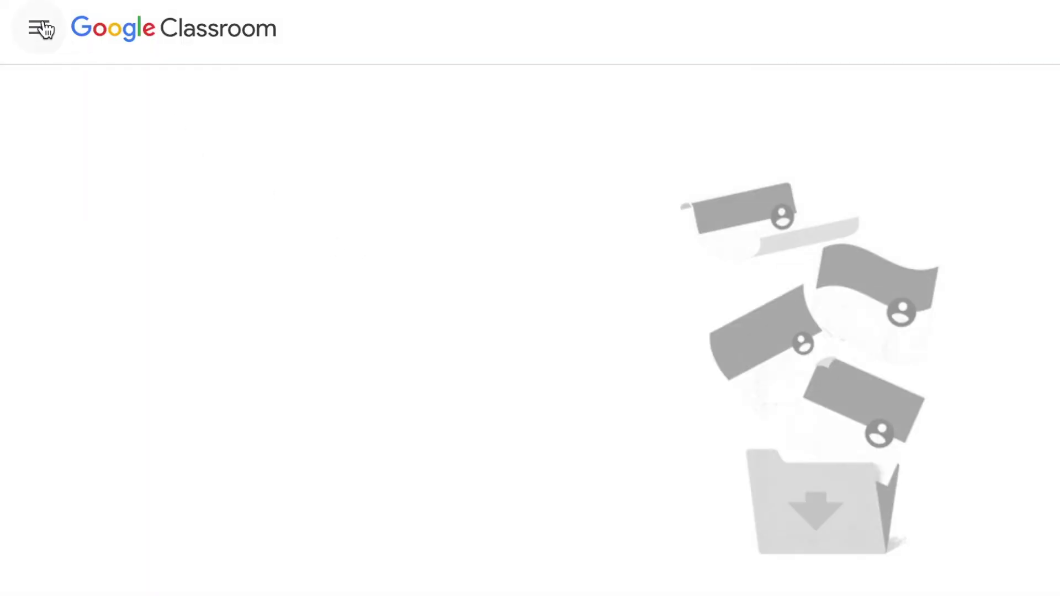
Restore the 2019-20 New Educators class from the archived classes and return to the class list
{"action": "left_click", "coordinate": [44, 29]}
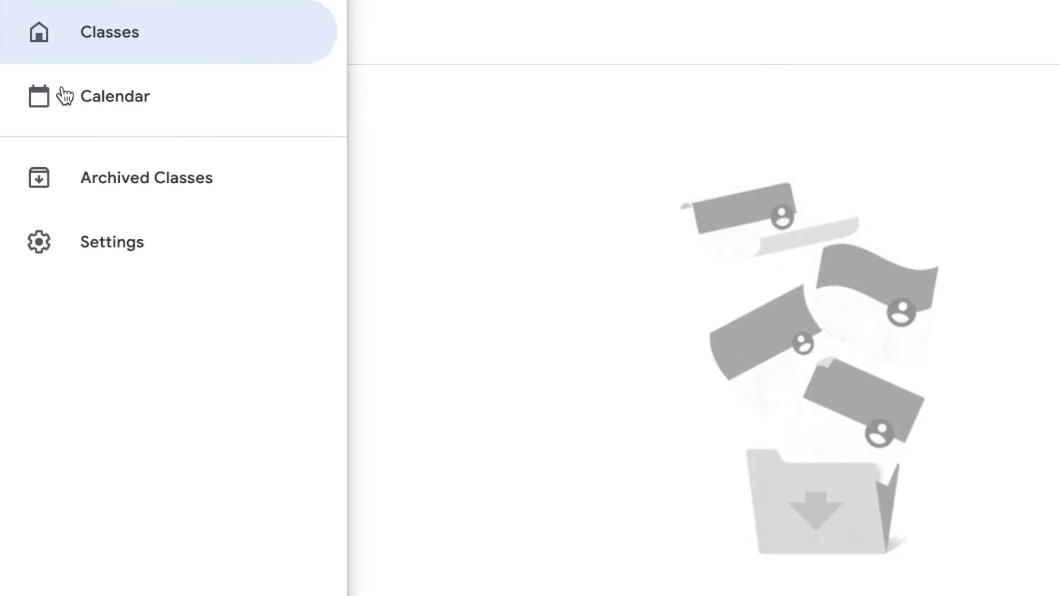
{"action": "left_click", "coordinate": [113, 179]}
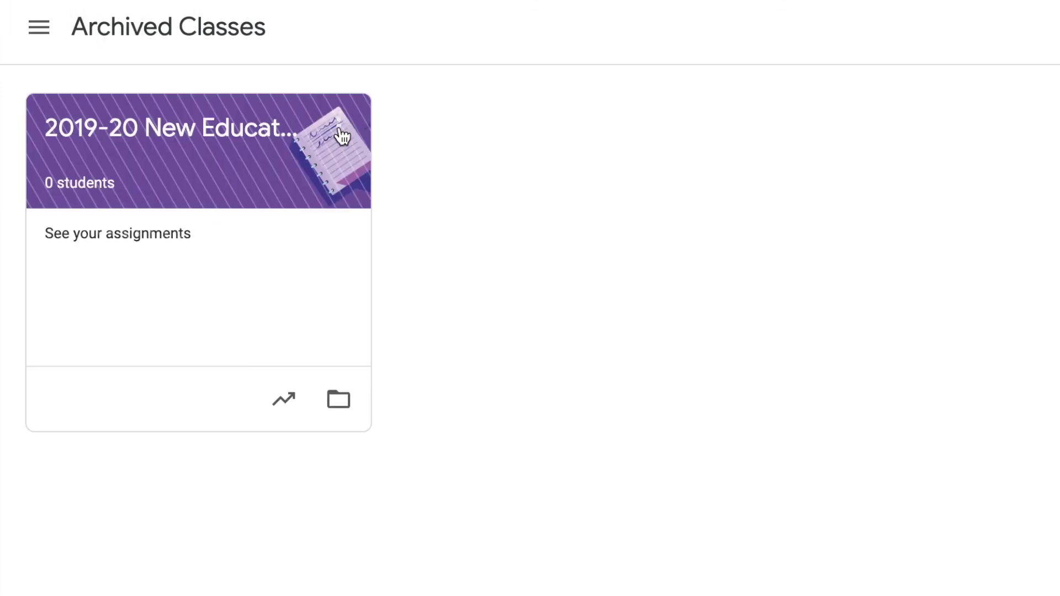
{"action": "left_click", "coordinate": [338, 129]}
{"action": "left_click", "coordinate": [300, 230]}
{"action": "left_click", "coordinate": [957, 501]}
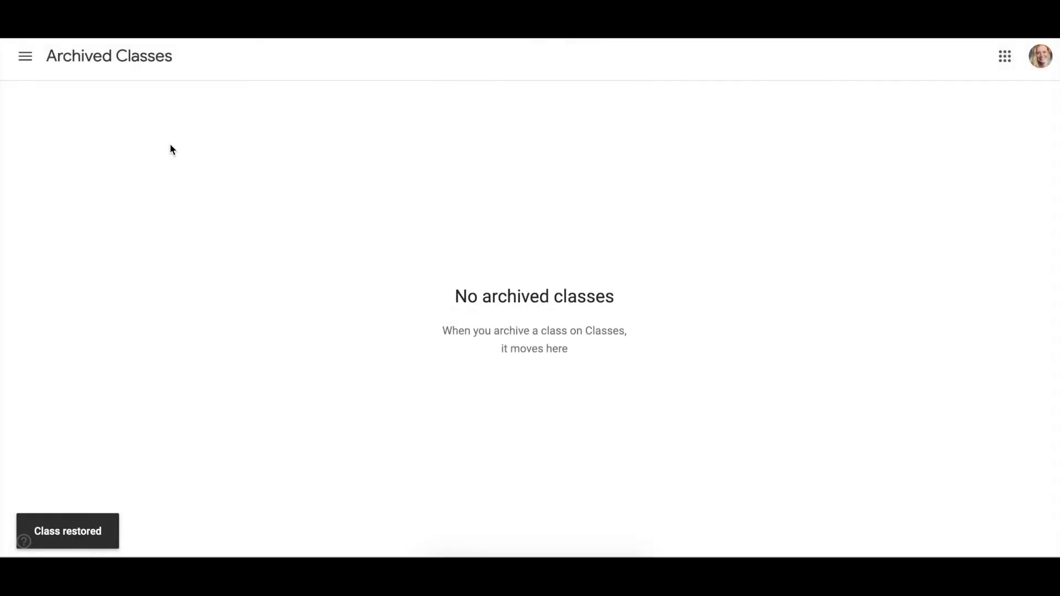
{"action": "left_click", "coordinate": [24, 56]}
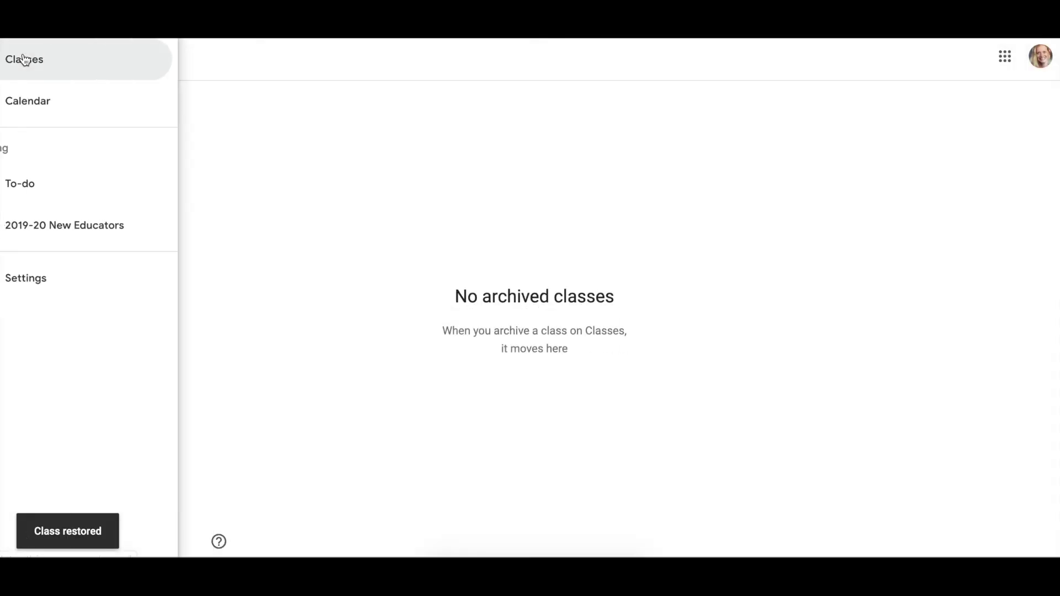
{"action": "left_click", "coordinate": [57, 76]}
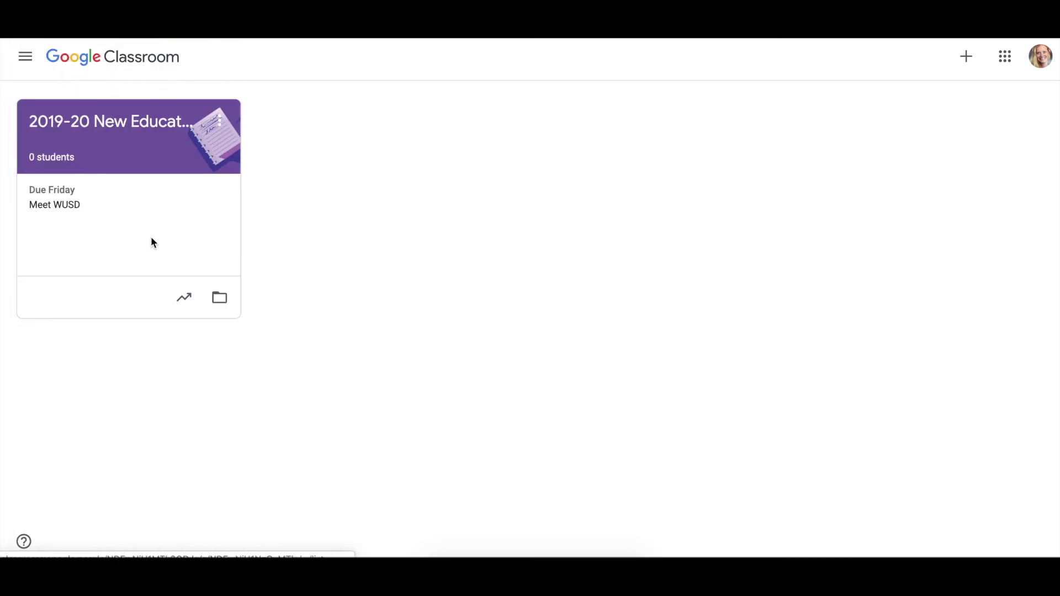